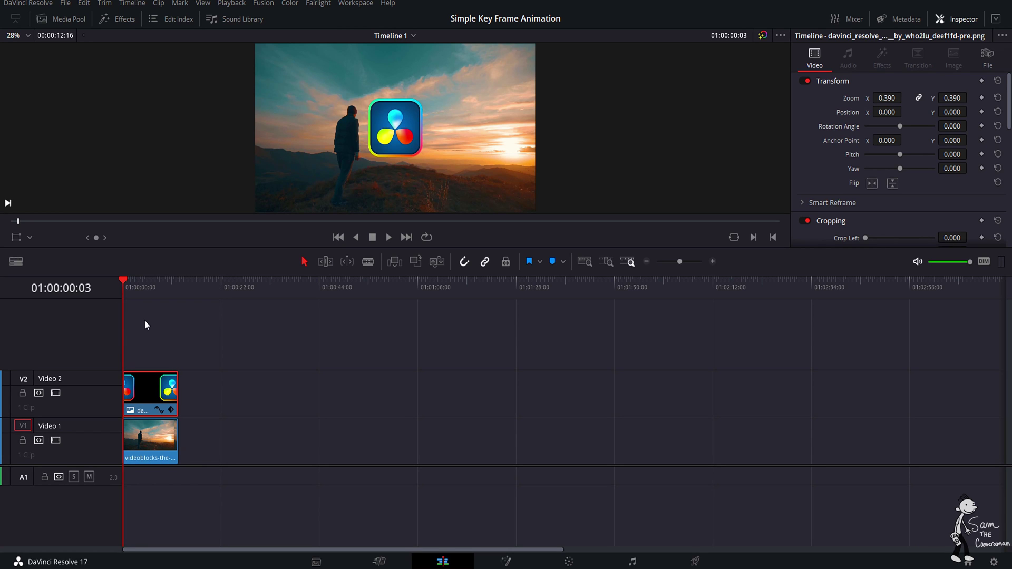
Zoom the timeline in and drag the V2 logo clip's right edge to the sunset clip's end.
click(690, 262)
key(Home)
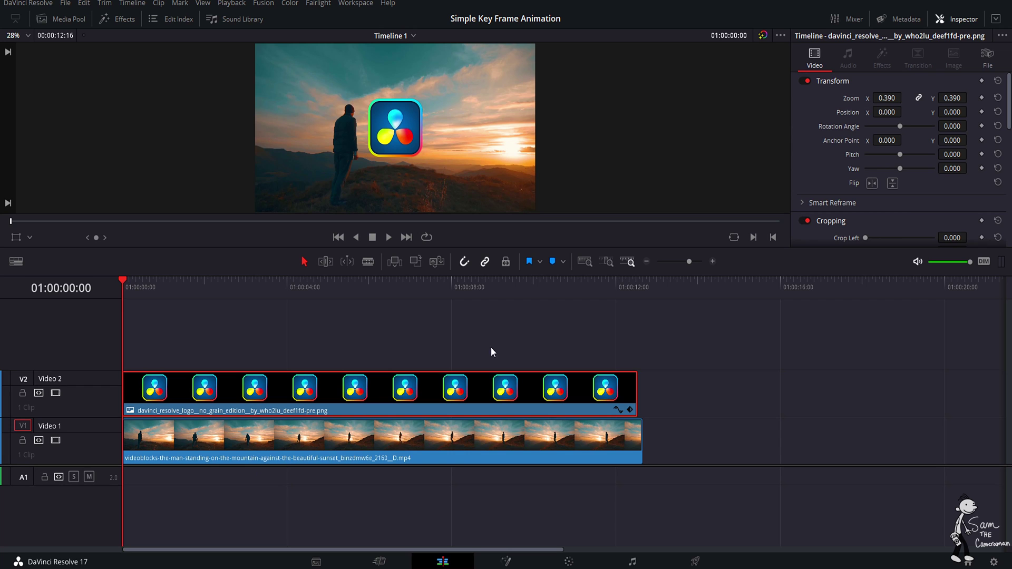
drag(632, 408, 638, 409)
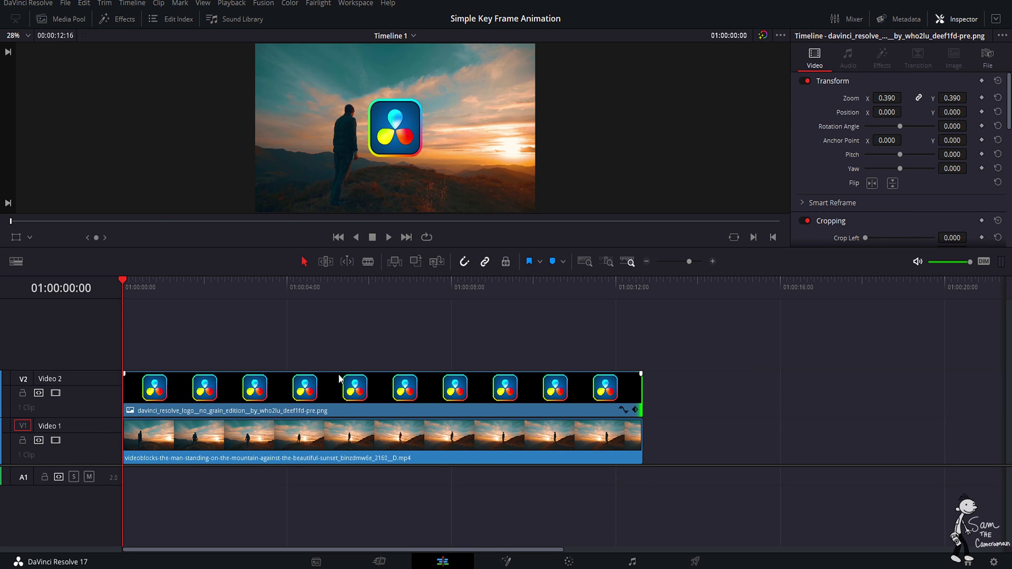
Scrub through the clips to check the extended logo, then select the logo clip on Video 2.
drag(77, 222, 803, 236)
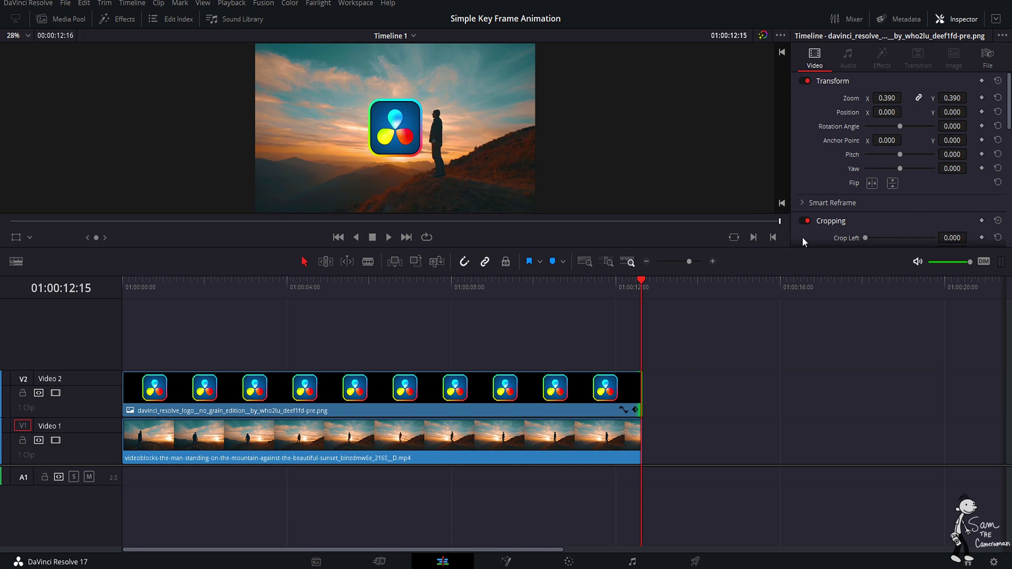
drag(134, 287, 660, 330)
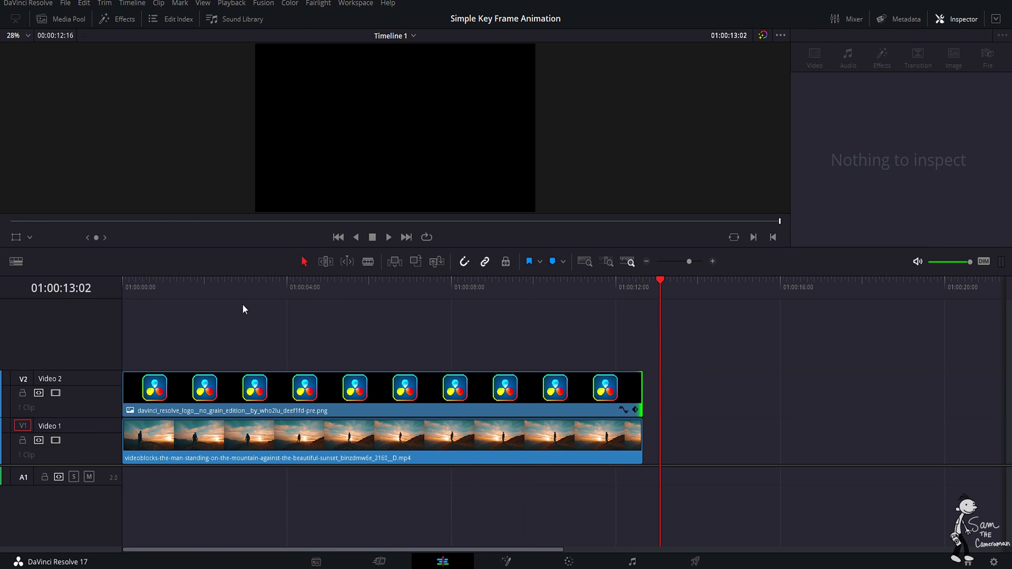
drag(191, 286, 124, 287)
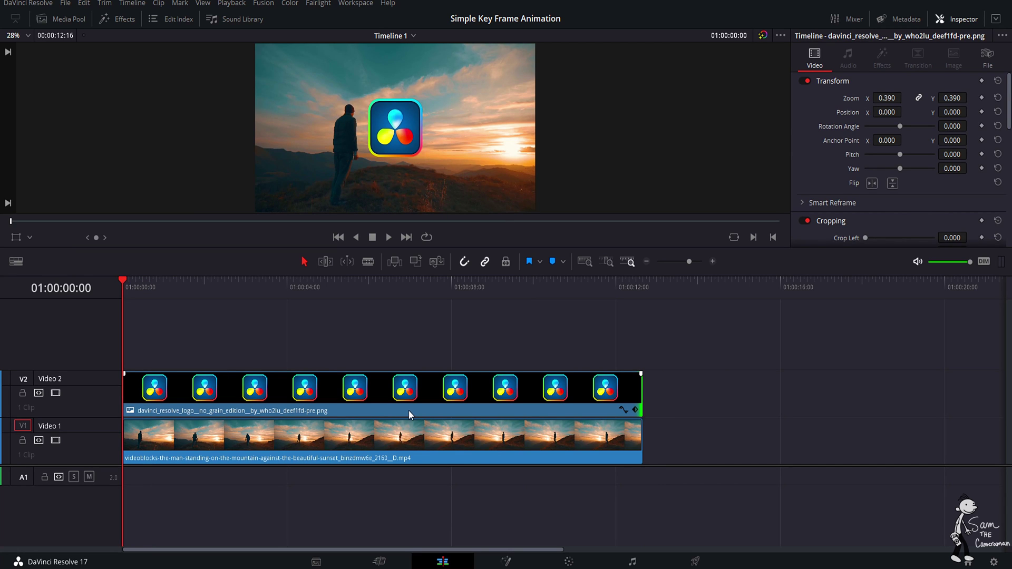
click(393, 403)
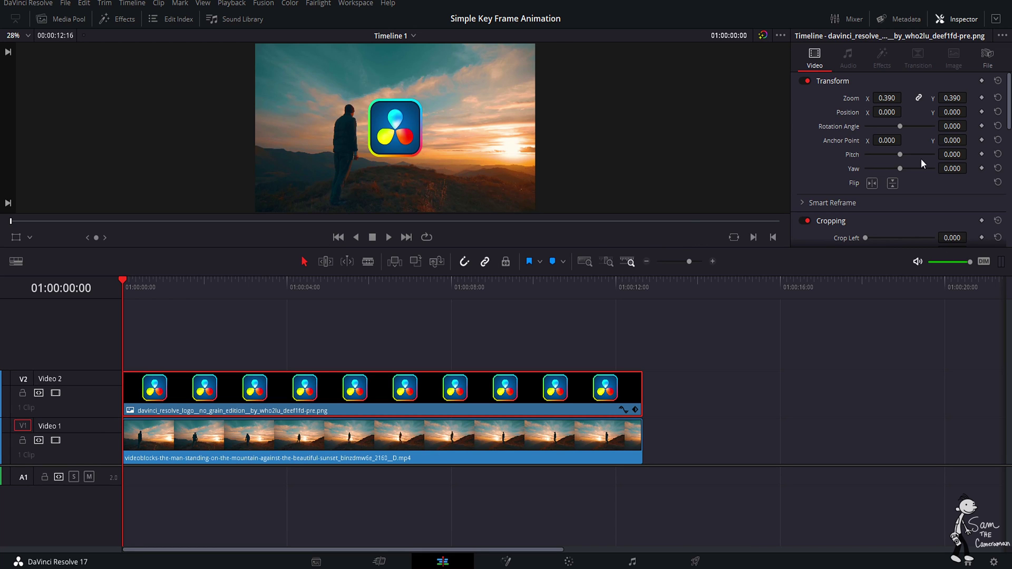
Drag the logo's Transform Zoom down to 0.300 and review the Inspector settings.
drag(894, 106, 891, 108)
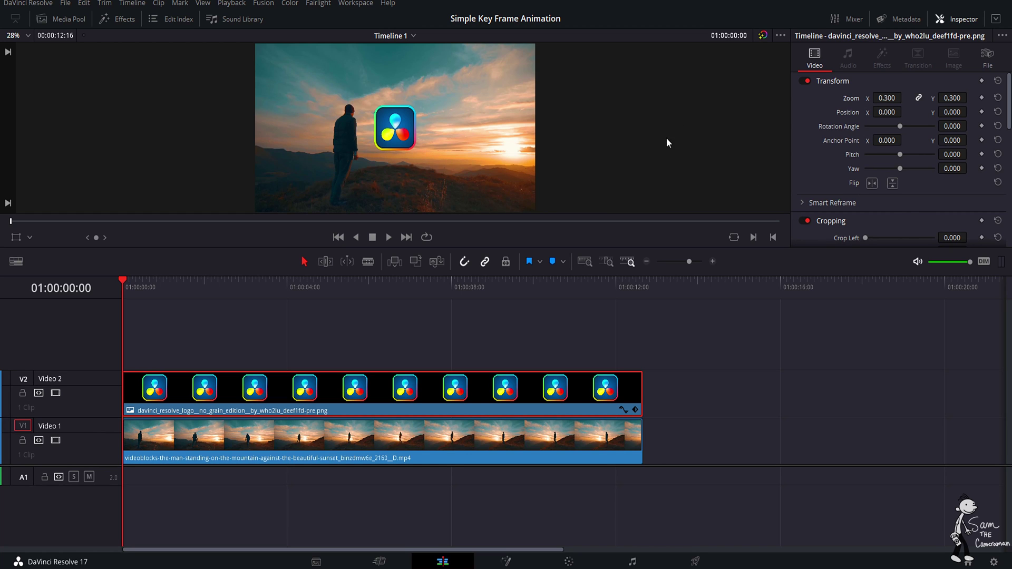
click(944, 19)
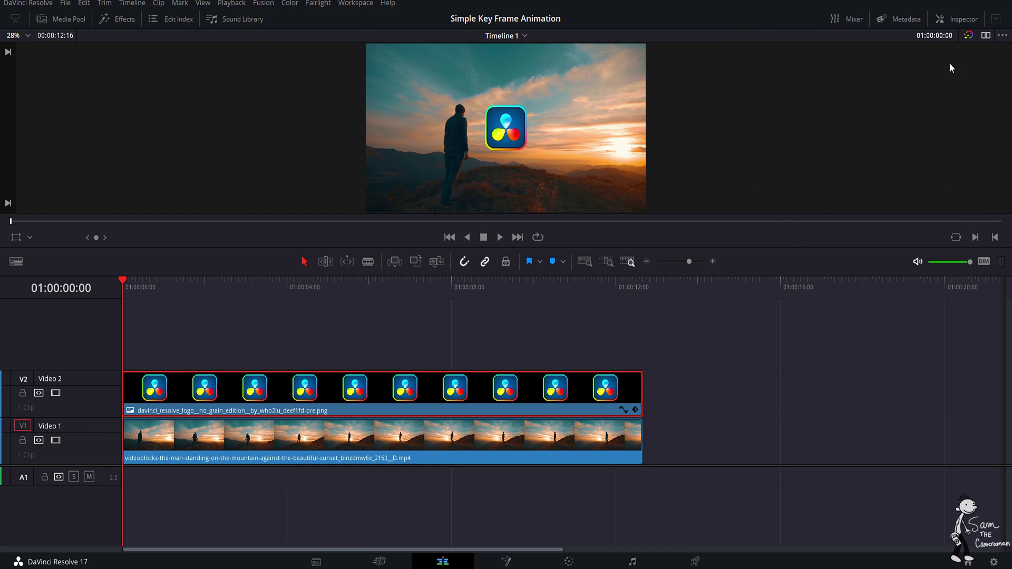
click(961, 18)
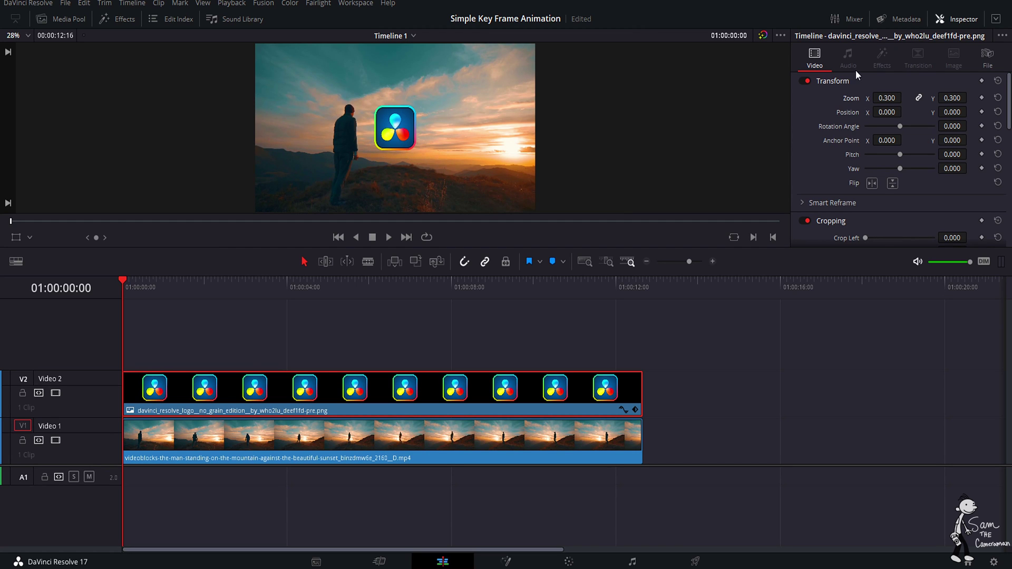
scroll(838, 168, down, 2)
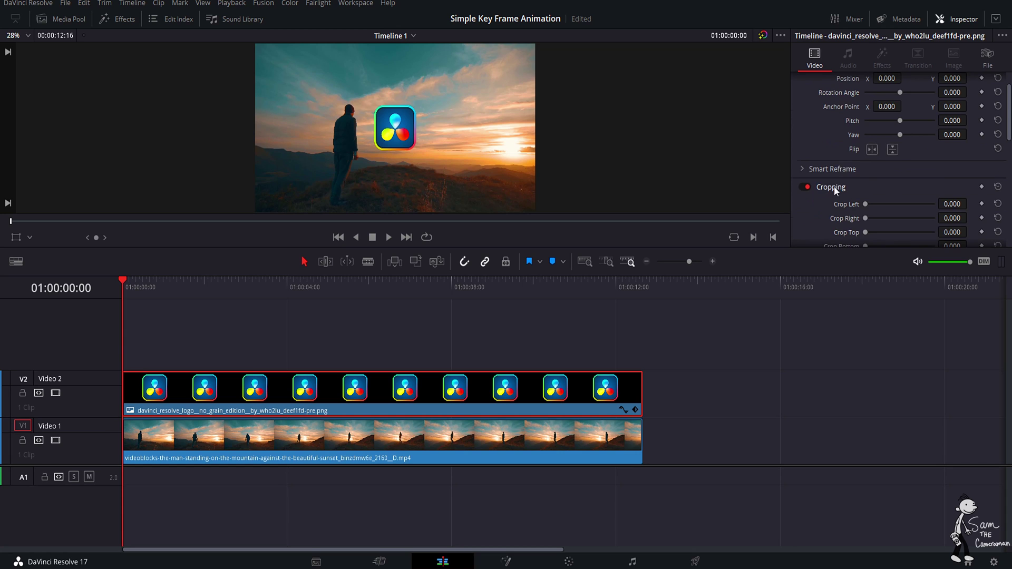
scroll(839, 180, down, 8)
scroll(842, 184, up, 7)
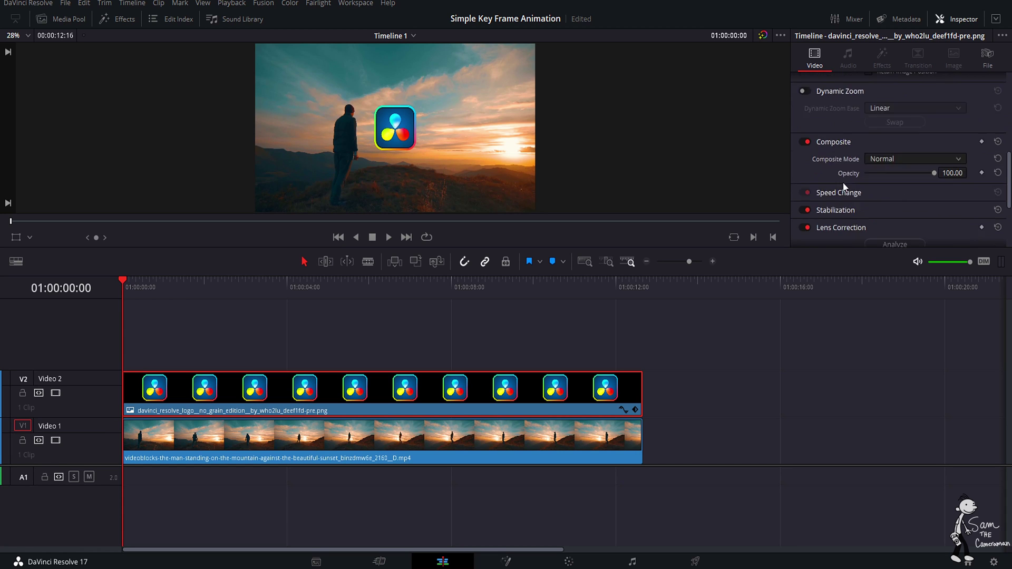
scroll(843, 185, down, 10)
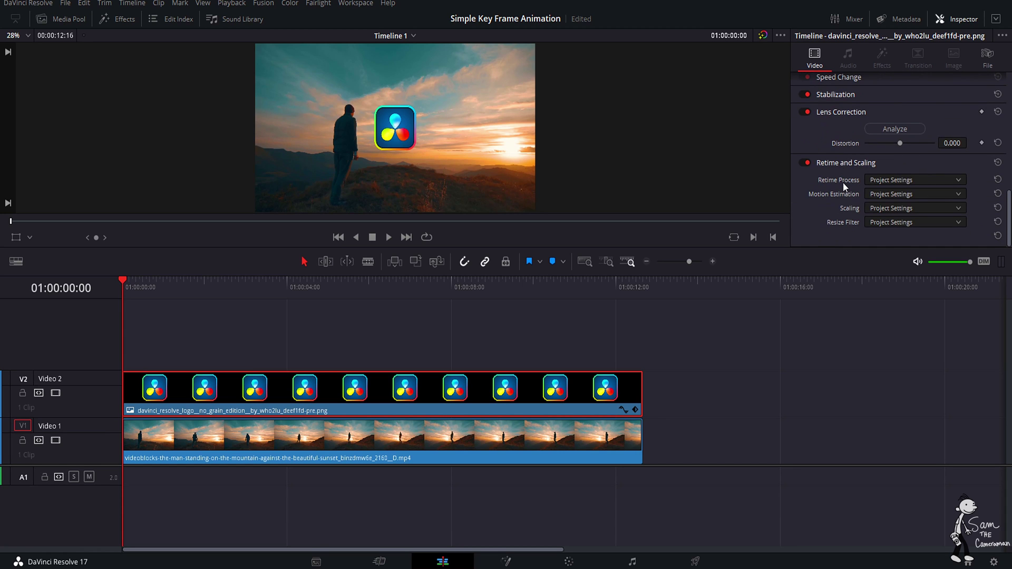
scroll(843, 186, up, 12)
scroll(843, 182, up, 1)
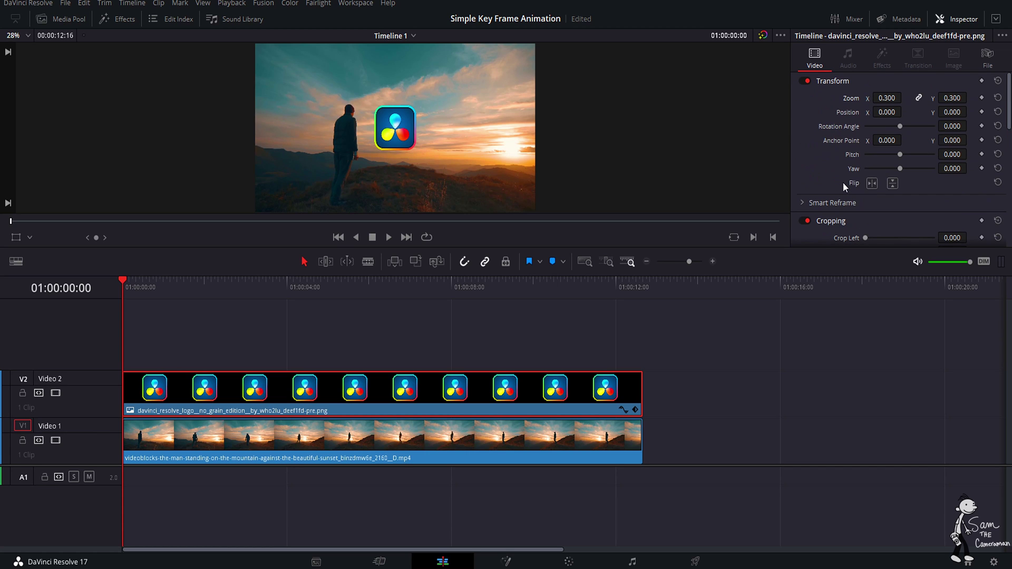
Save the project, reset the logo's Transform to defaults, and keyframe all transform values.
key(ctrl+s)
drag(139, 278, 123, 329)
click(982, 81)
click(998, 81)
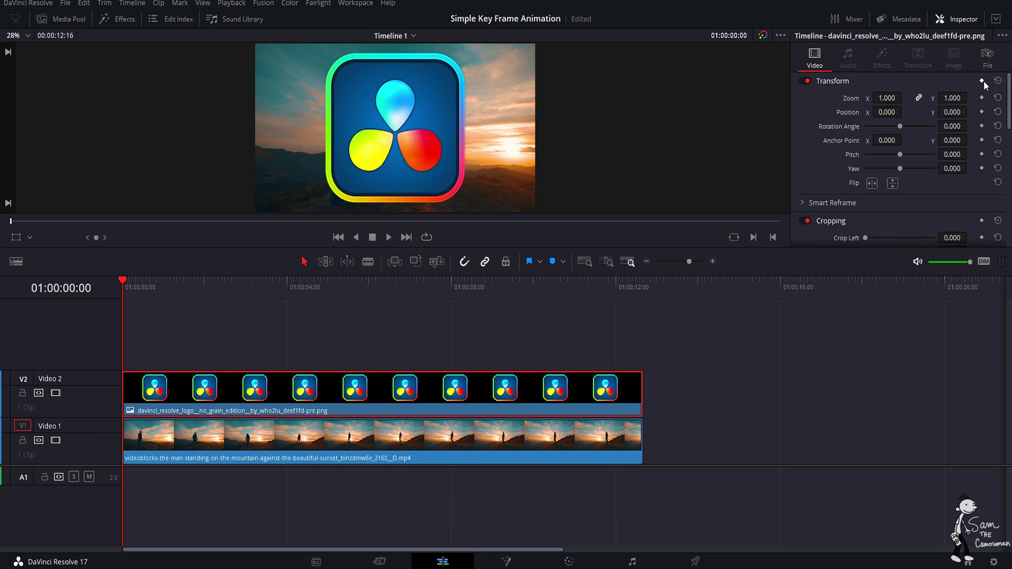
click(982, 80)
Clear the Zoom, Position, Rotation Angle, Anchor Point, Pitch and Yaw keyframes.
click(998, 97)
click(998, 112)
click(998, 126)
click(998, 140)
click(998, 154)
click(999, 168)
Set Zoom to 0.320 and add Position and zero Rotation Angle keyframes at the clip start.
drag(953, 98, 908, 100)
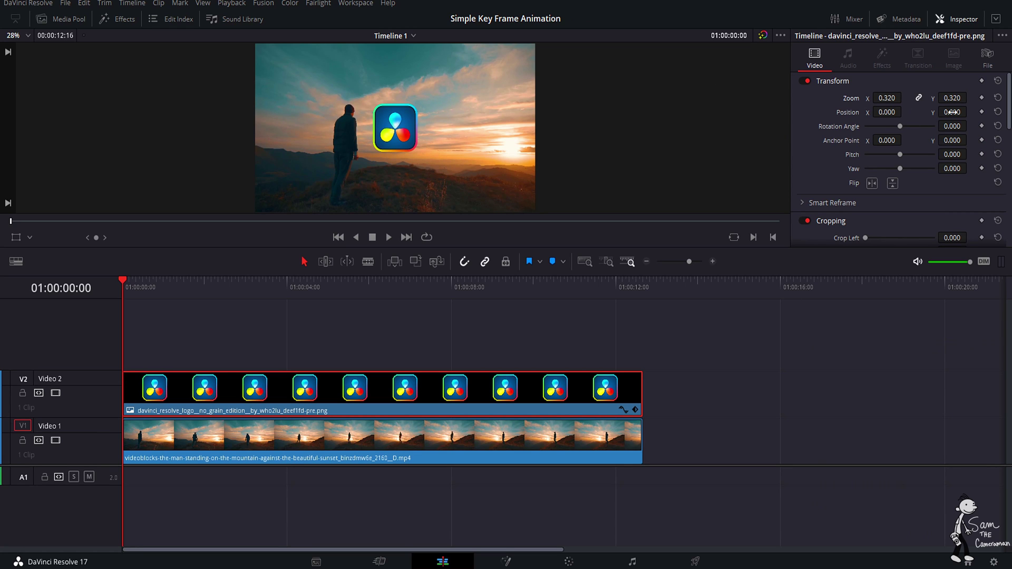
click(981, 112)
click(982, 127)
drag(901, 128, 903, 128)
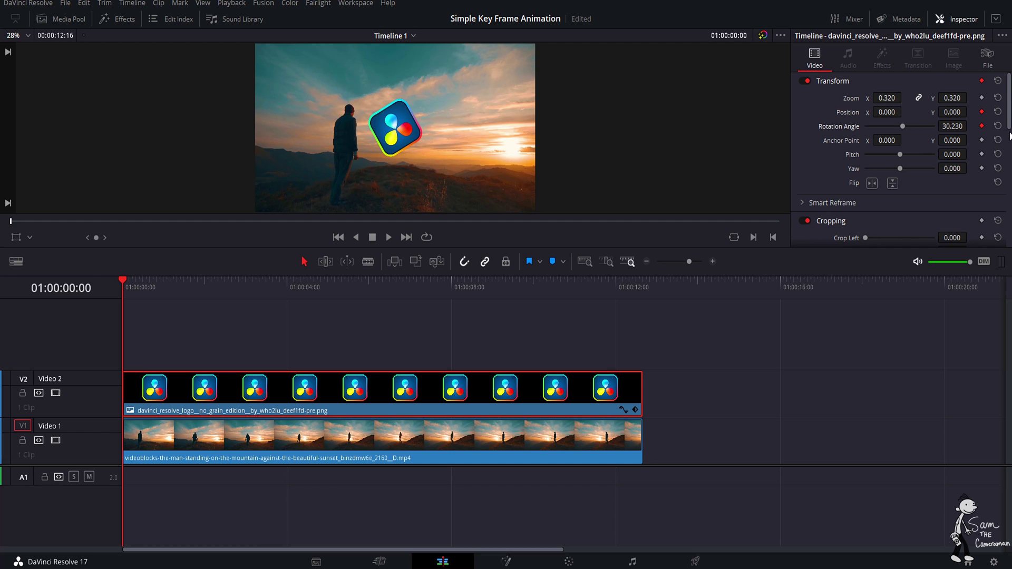
click(999, 126)
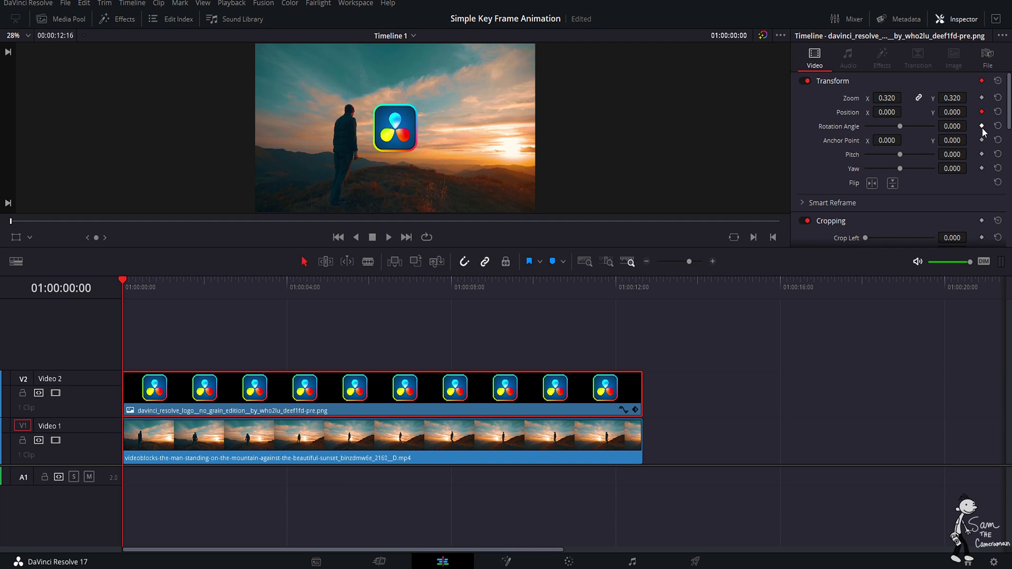
click(982, 126)
Try Position X values around -434 over the man, then save the project.
mouse_move(887, 112)
mouse_down()
mouse_move(838, 112)
mouse_move(914, 110)
mouse_move(890, 111)
mouse_move(898, 111)
mouse_up()
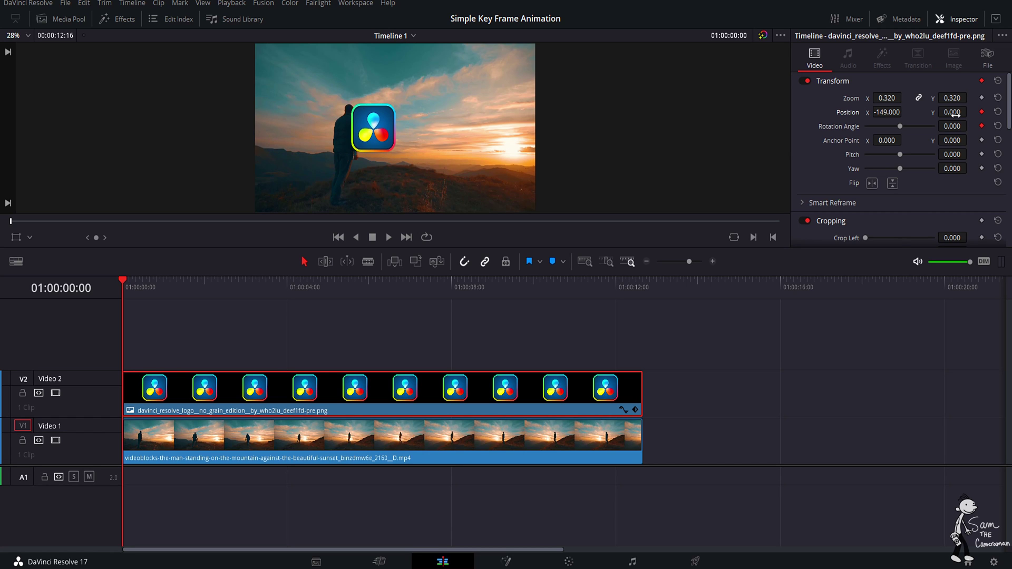
click(896, 113)
text(-434)
key(Return)
drag(905, 113, 896, 112)
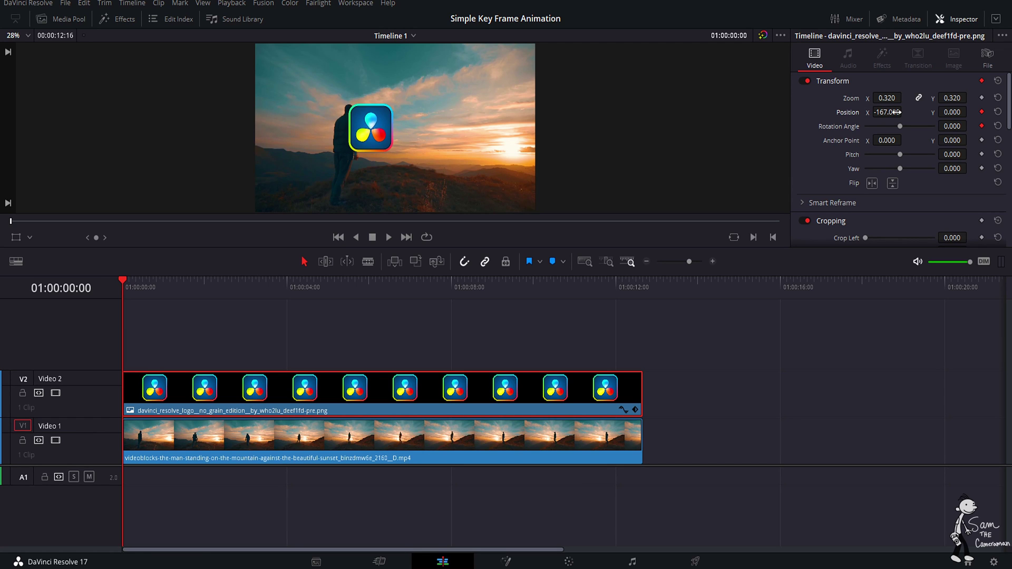
key(ctrl+s)
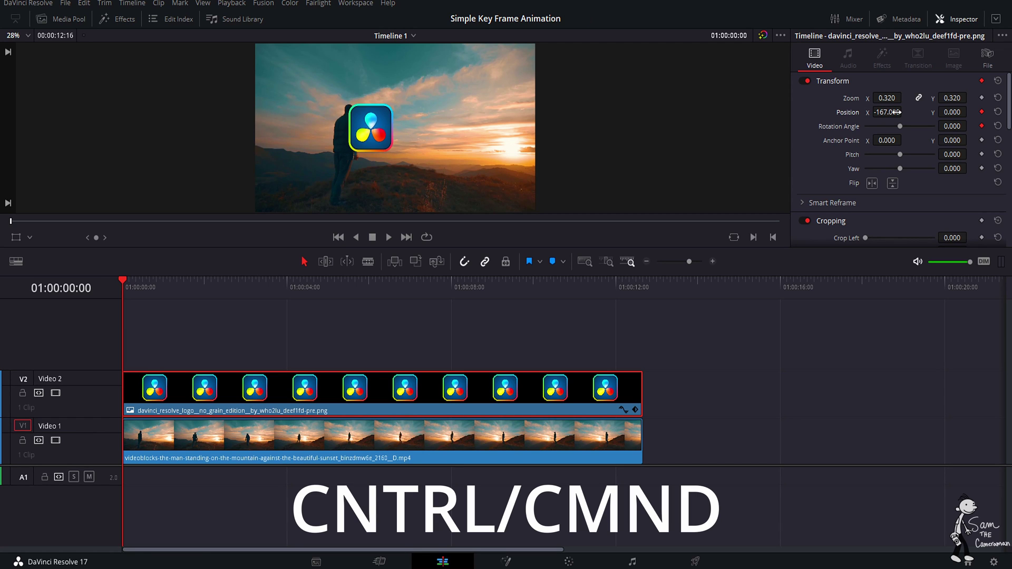
Push the logo fully off-frame at the upper left, position -779 by 722.
drag(897, 113, 880, 111)
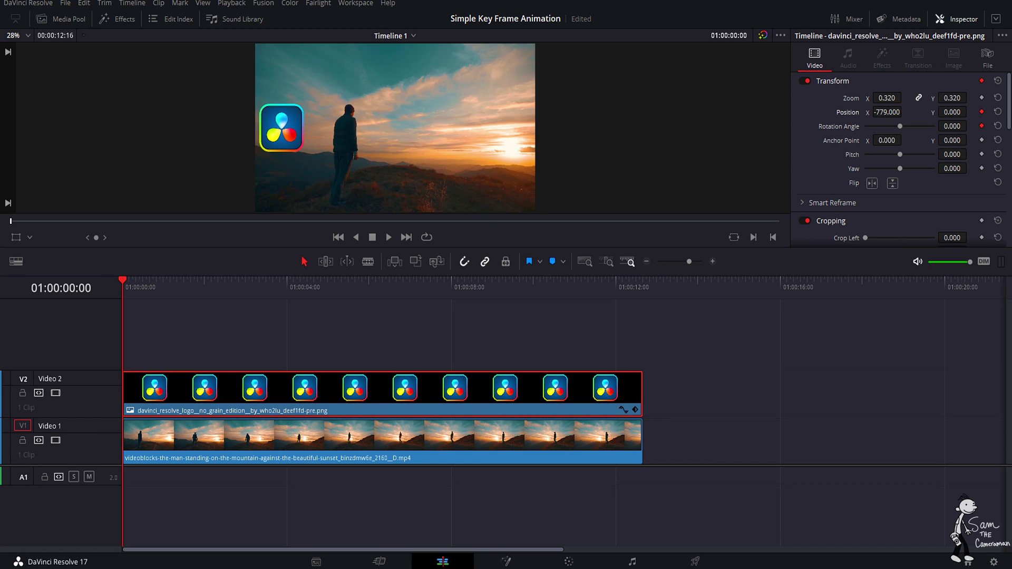
drag(953, 112, 986, 111)
scroll(542, 141, down, 3)
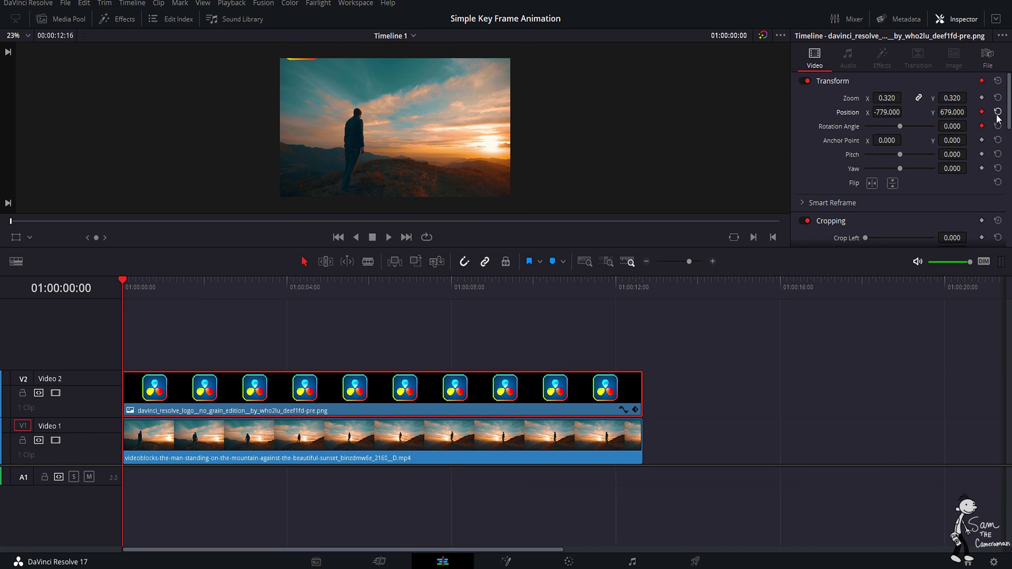
drag(953, 112, 955, 113)
drag(128, 281, 176, 283)
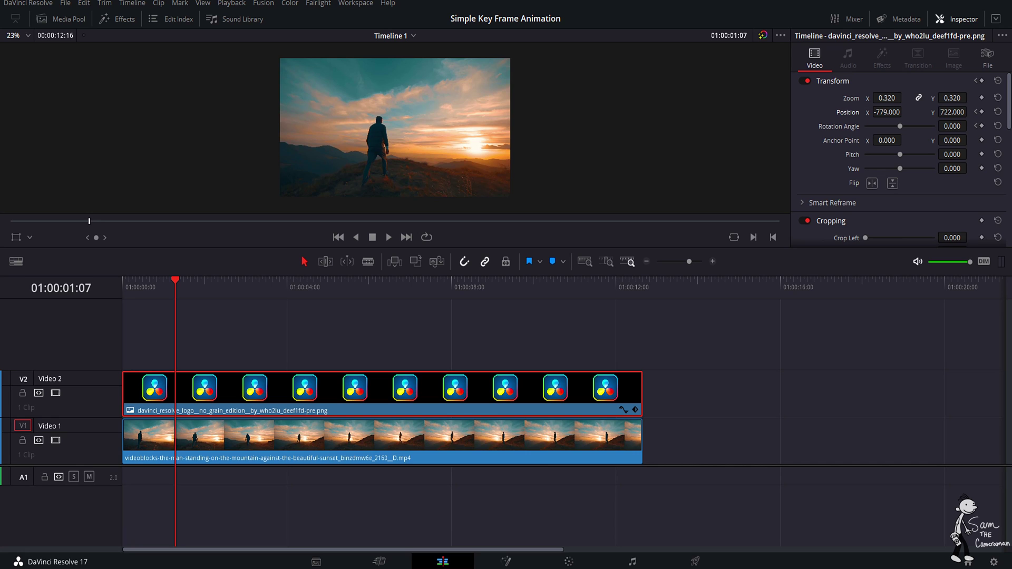
Bring the logo down into the top-left corner and slide it right during the first second.
drag(952, 112, 932, 112)
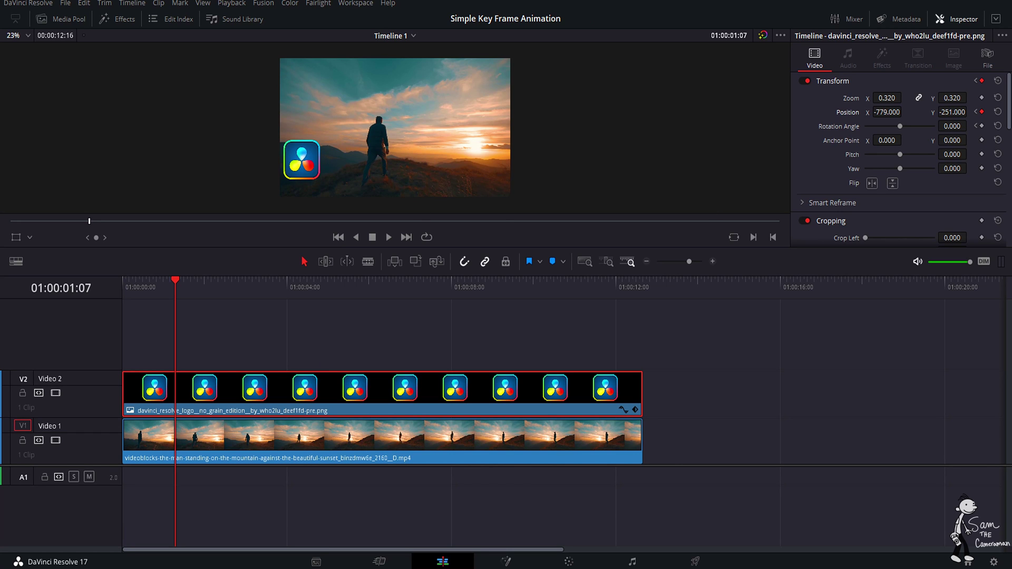
drag(961, 111, 975, 111)
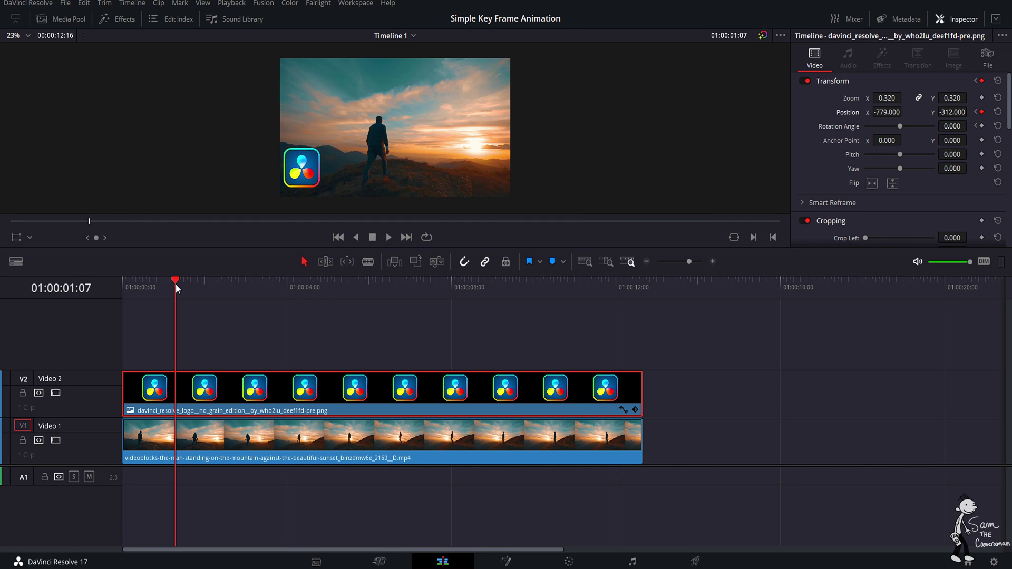
drag(176, 284, 215, 287)
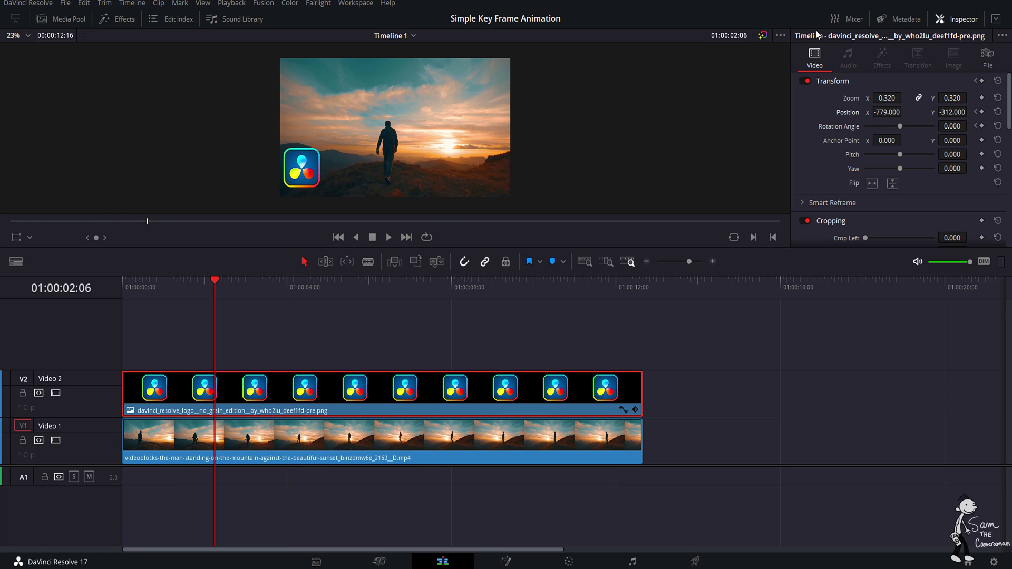
drag(891, 112, 913, 112)
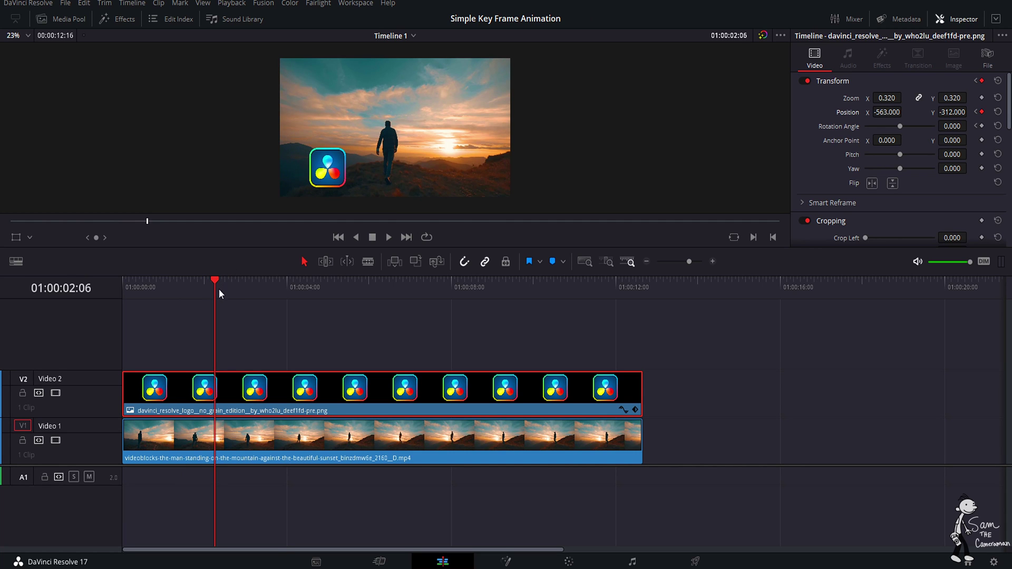
Keyframe the logo at -308/-83 at 03:20, -50/-336 at 05:15, and 205/-145 at 07:10.
drag(220, 289, 280, 291)
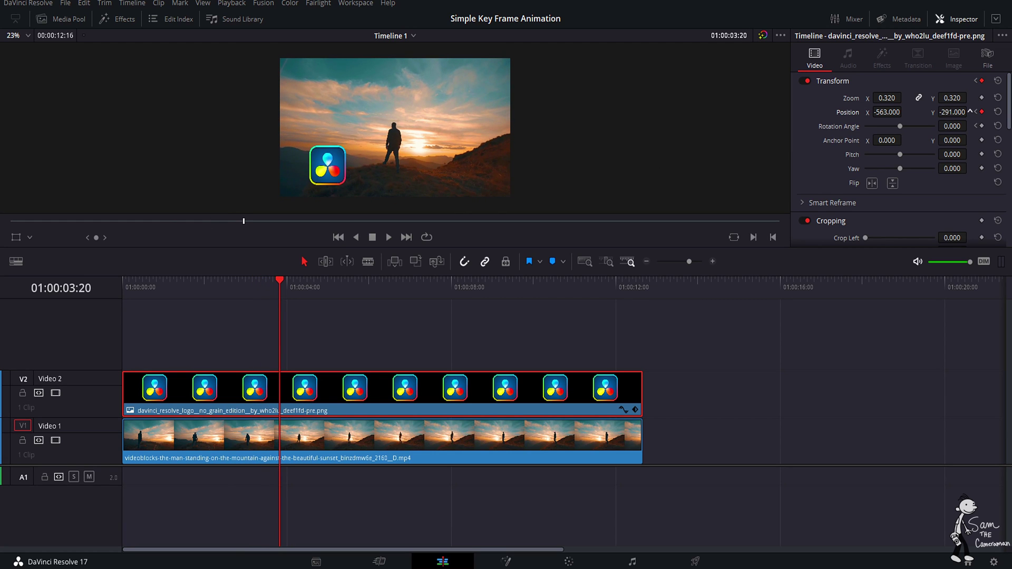
scroll(970, 112, up, 10)
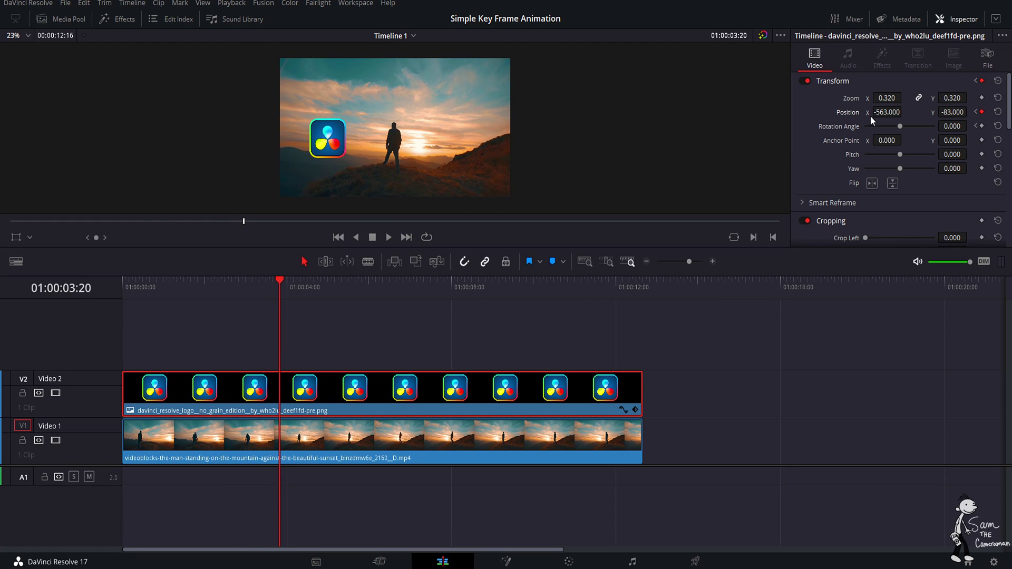
drag(882, 112, 905, 111)
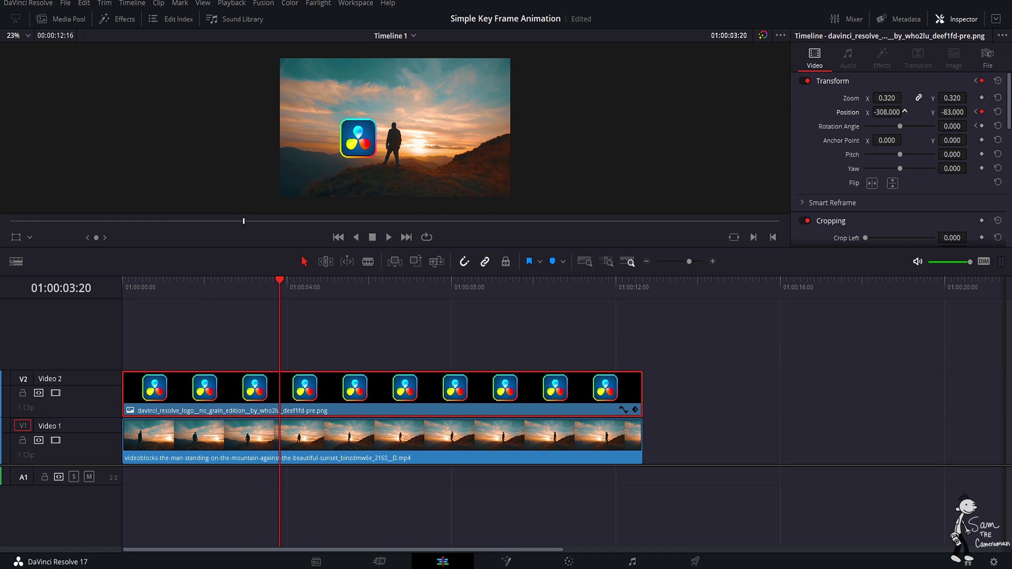
drag(308, 289, 353, 289)
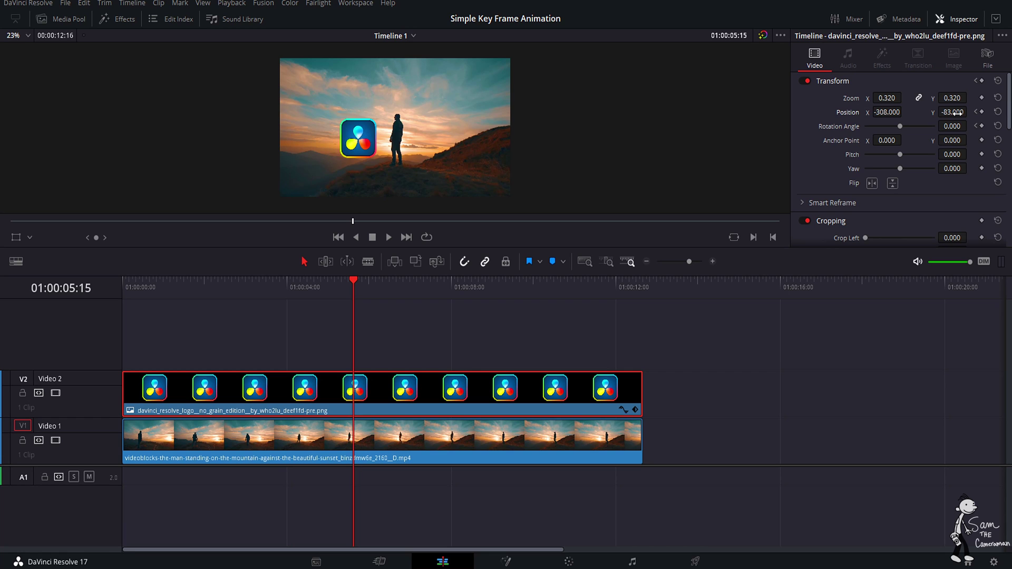
drag(956, 113, 909, 110)
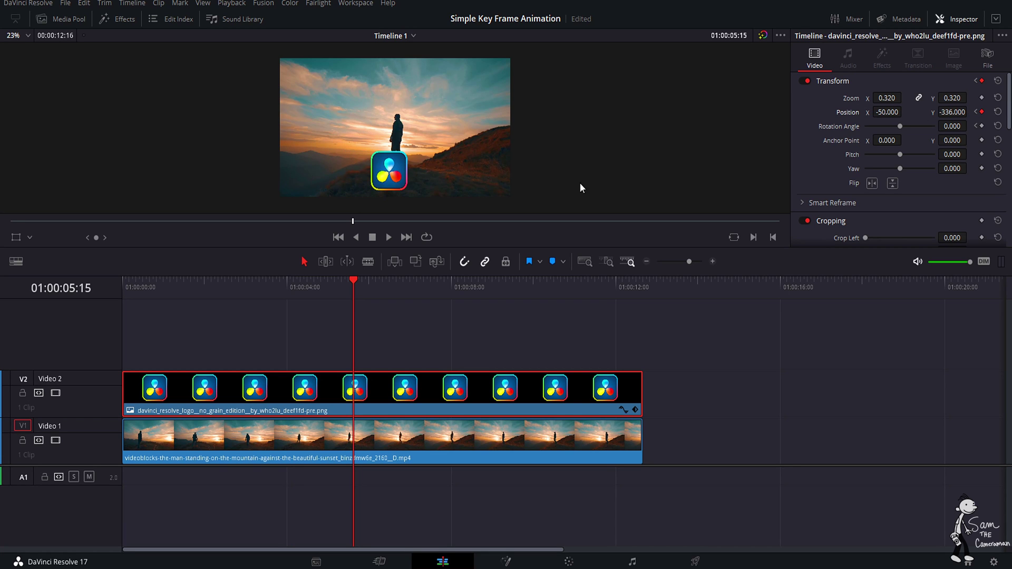
drag(353, 289, 427, 290)
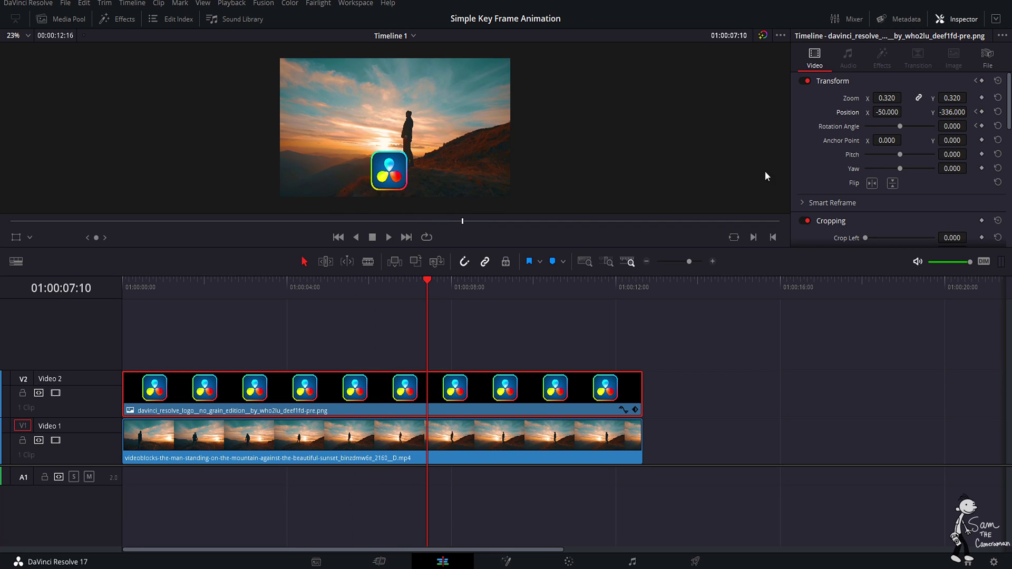
drag(953, 112, 887, 113)
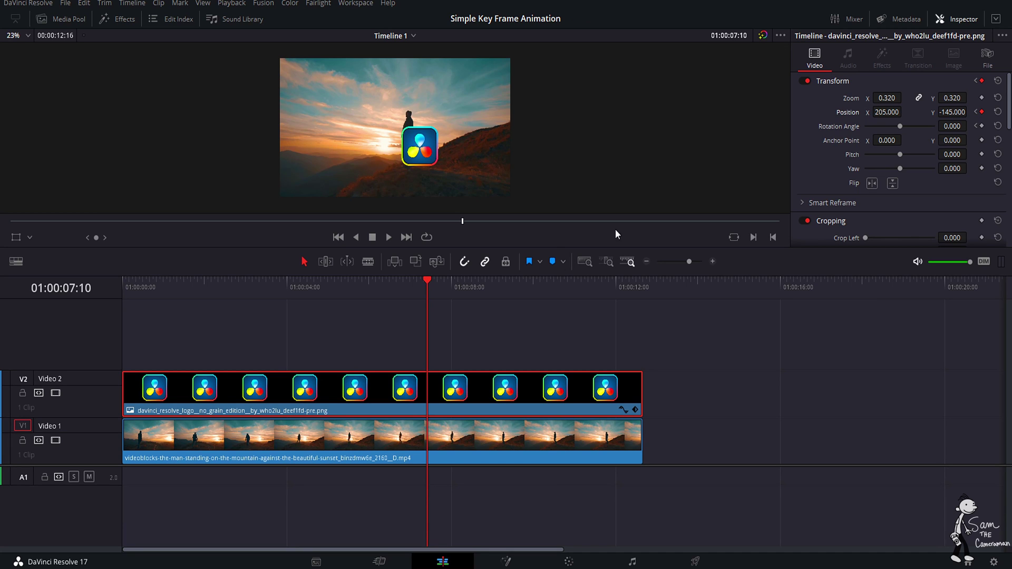
click(977, 112)
click(977, 112)
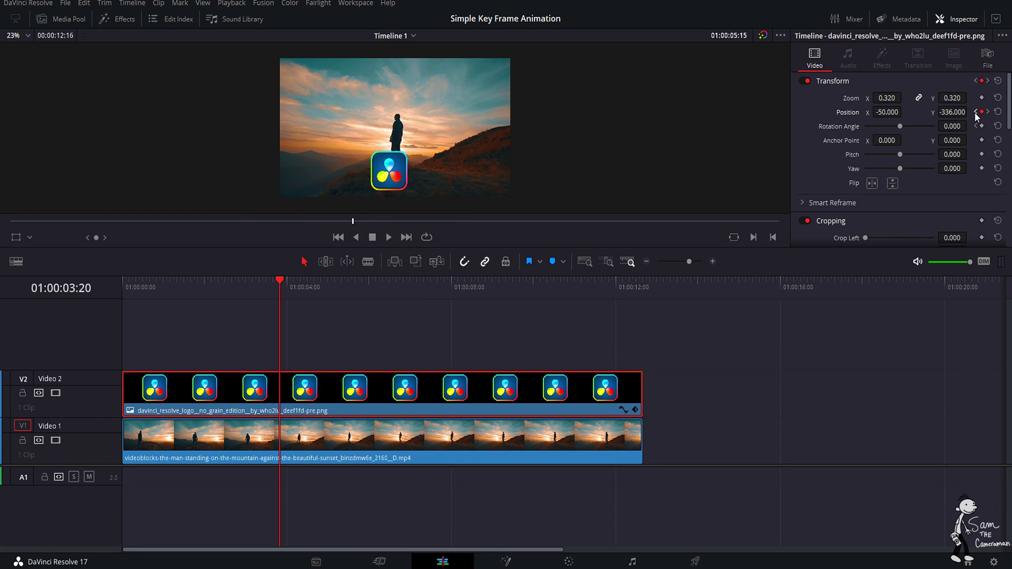
click(977, 113)
click(977, 112)
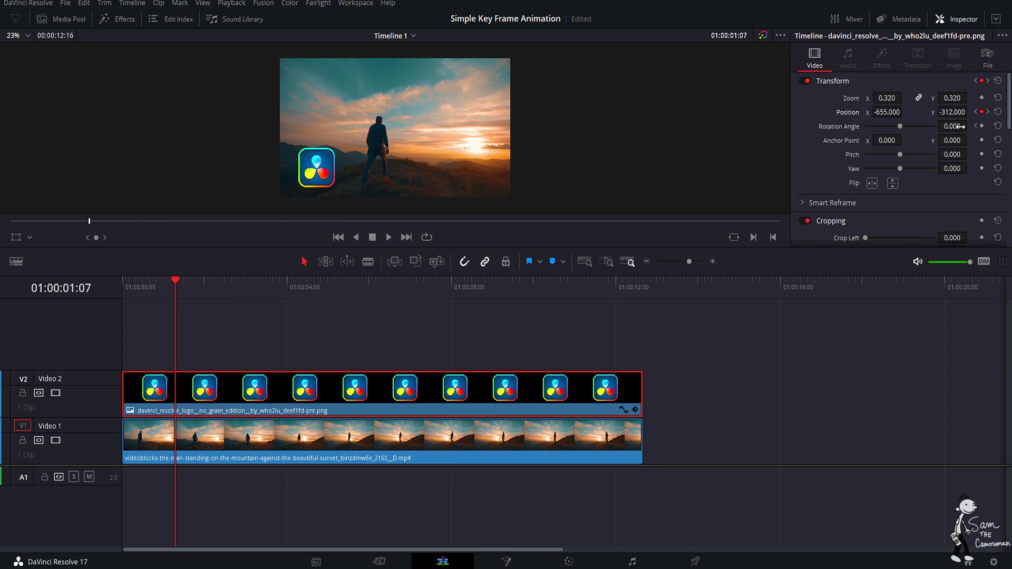
click(988, 112)
click(988, 113)
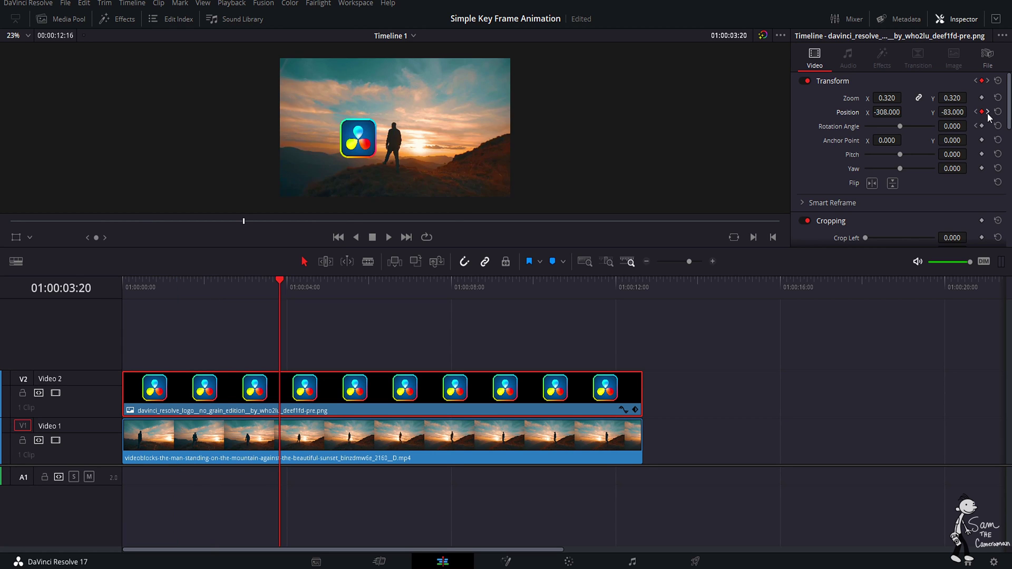
click(988, 113)
click(988, 113)
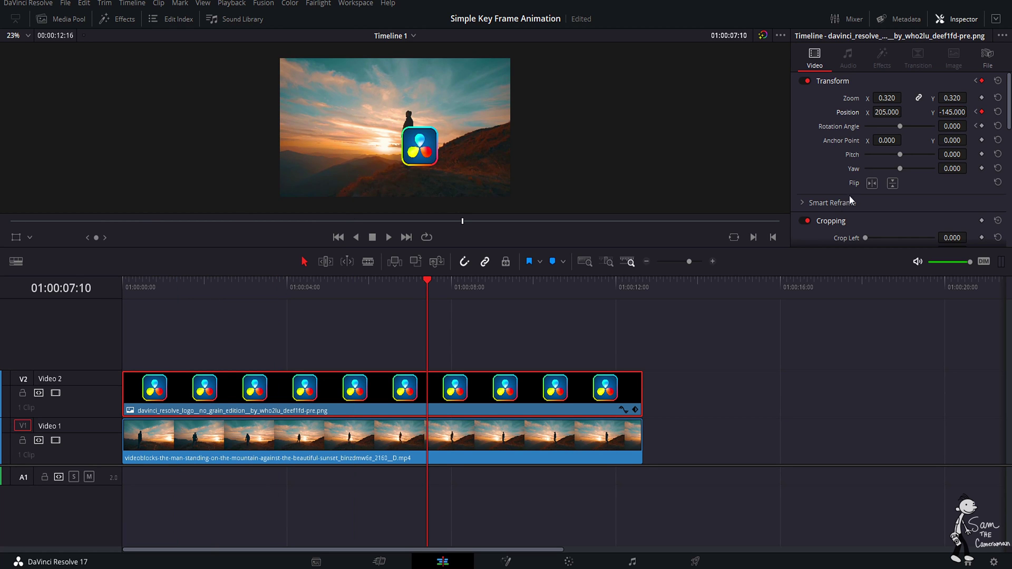
click(974, 115)
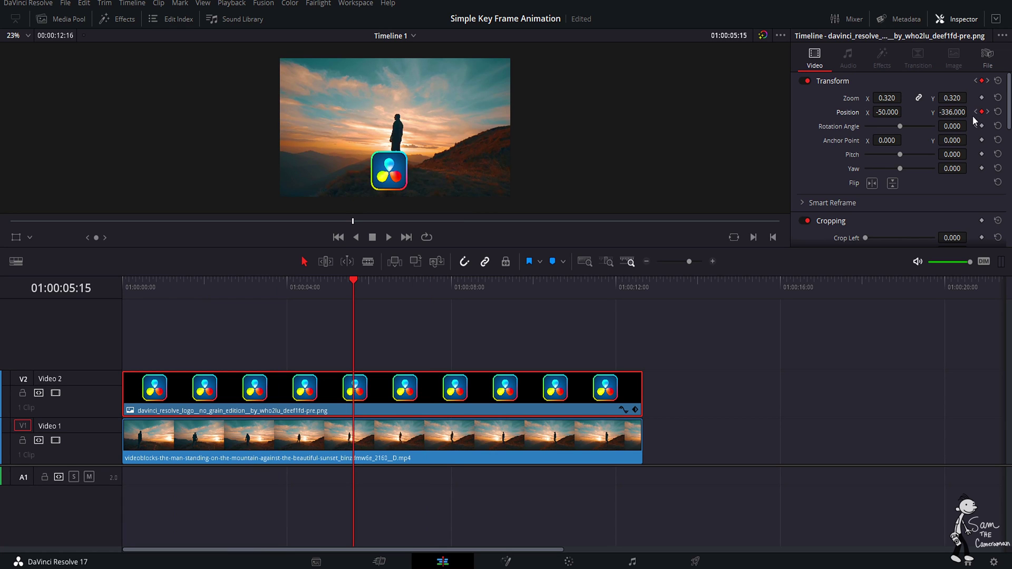
Remove and restore the 05:15 position keyframe, then jump to the 07:10 keyframe.
click(982, 112)
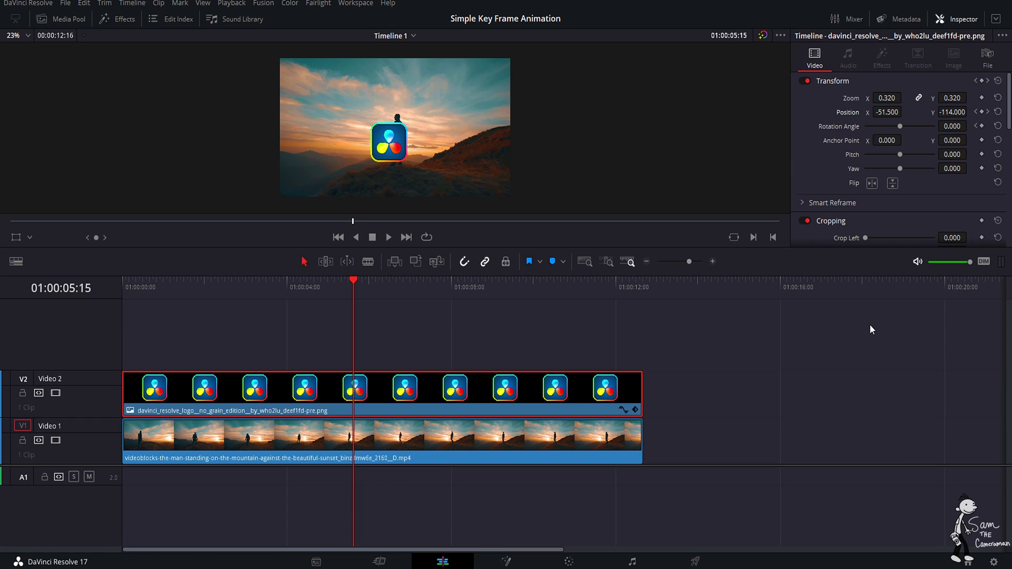
key(ctrl+z)
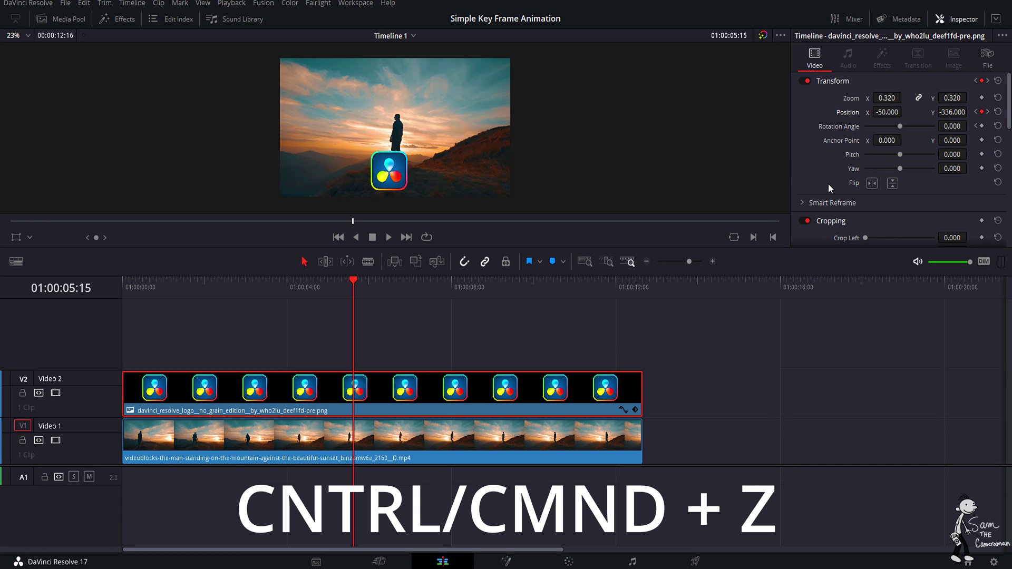
click(988, 112)
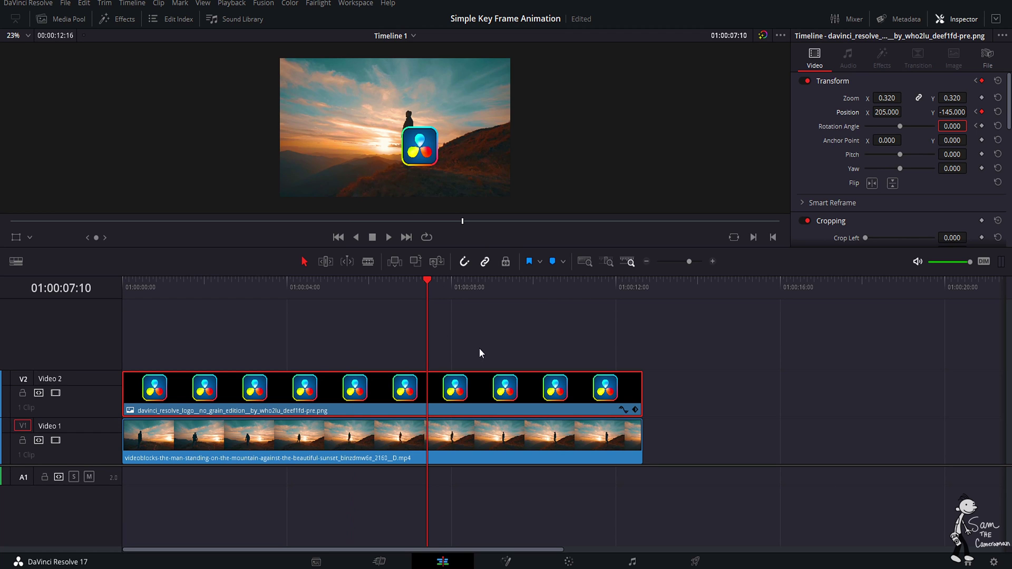
Keyframe the logo at 205/-364 at 09:06, 518/24 at 10:14, and off the top-right at the end.
drag(436, 291, 503, 300)
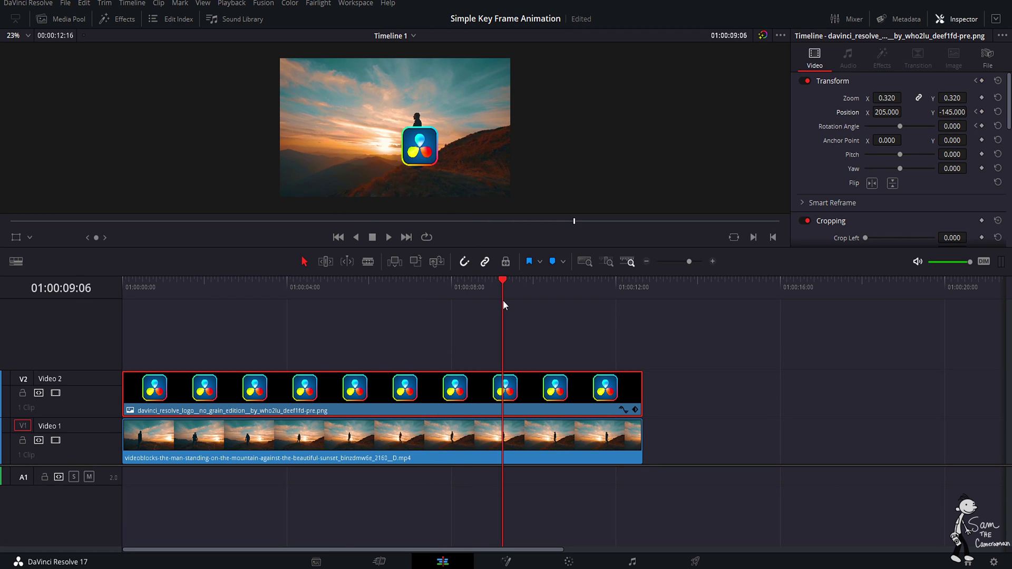
drag(966, 111, 824, 116)
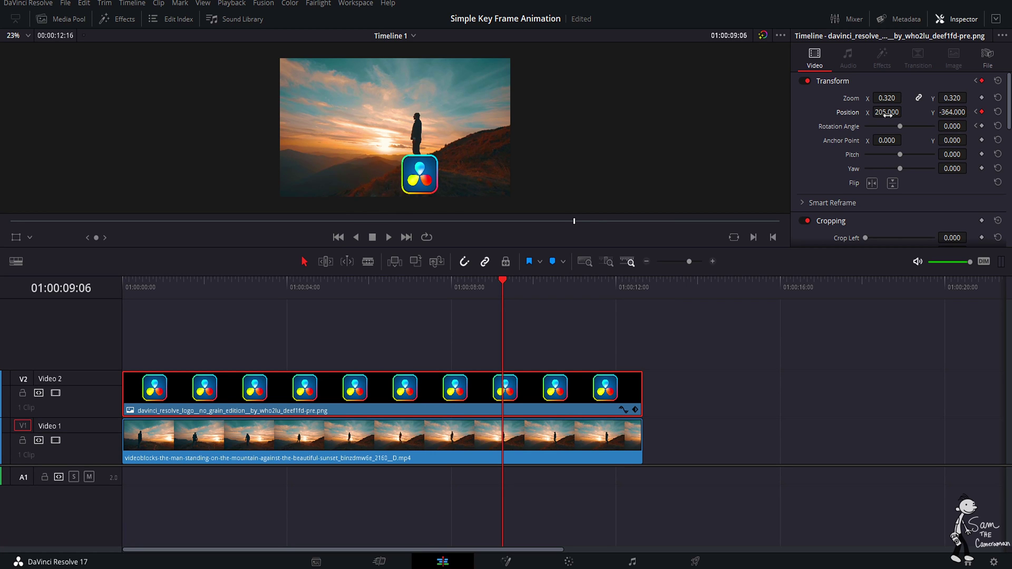
drag(888, 114, 944, 113)
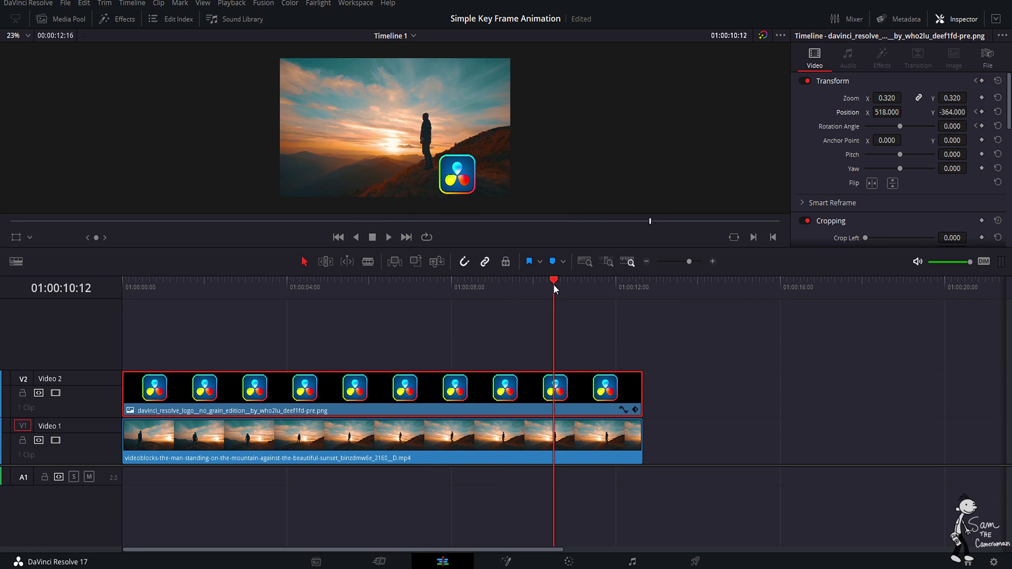
drag(953, 112, 970, 111)
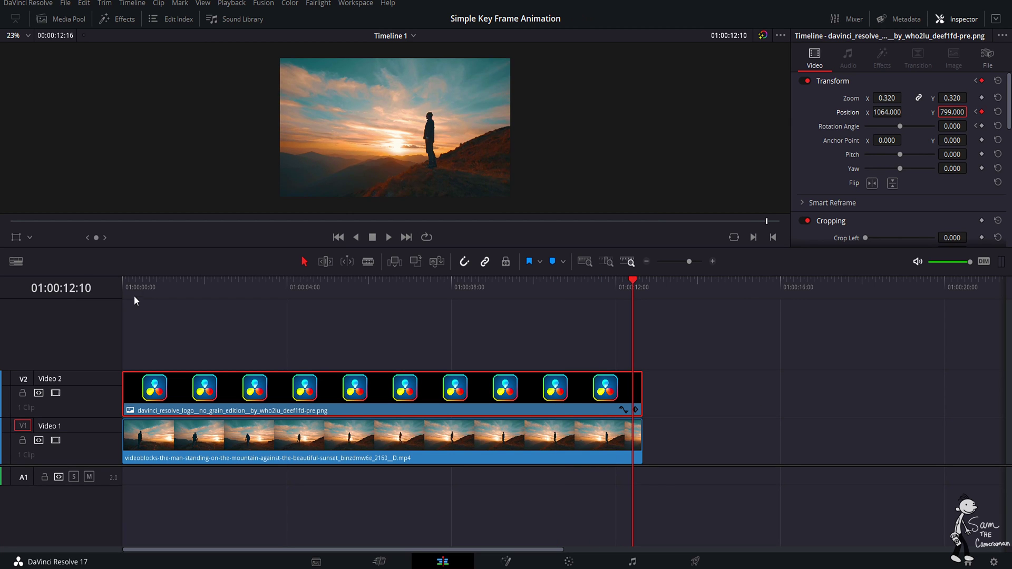
drag(134, 296, 99, 290)
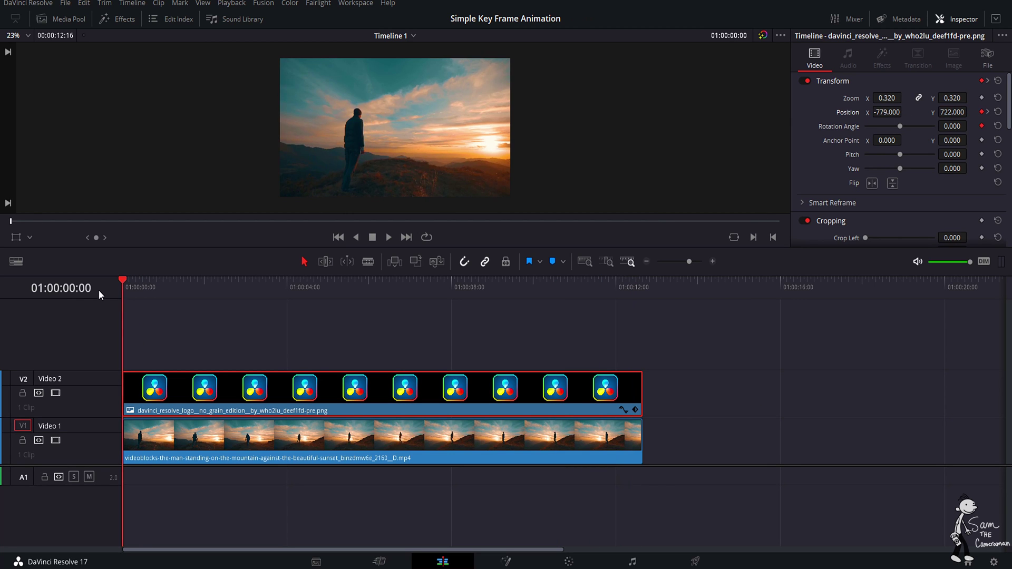
key(space)
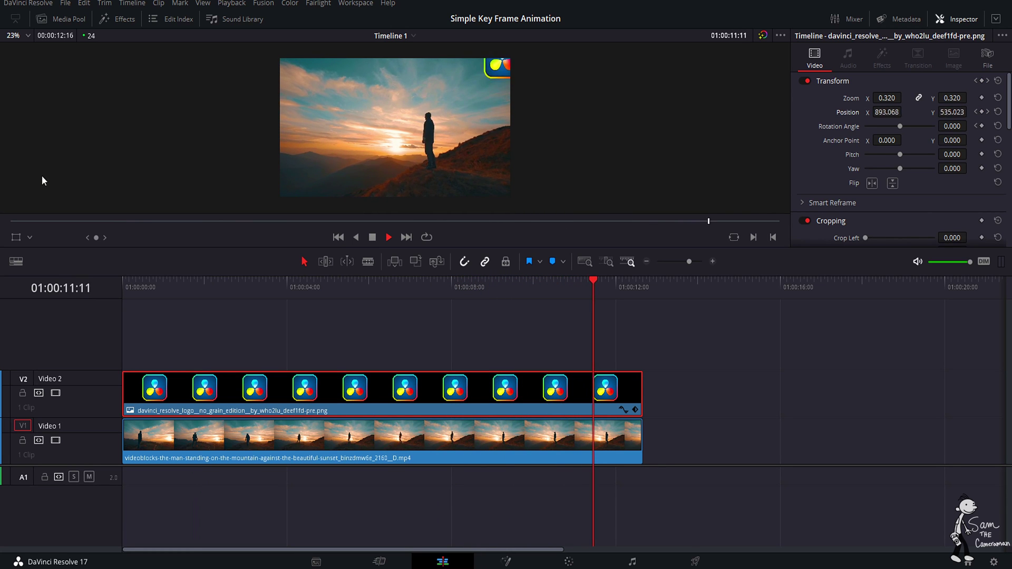
click(123, 291)
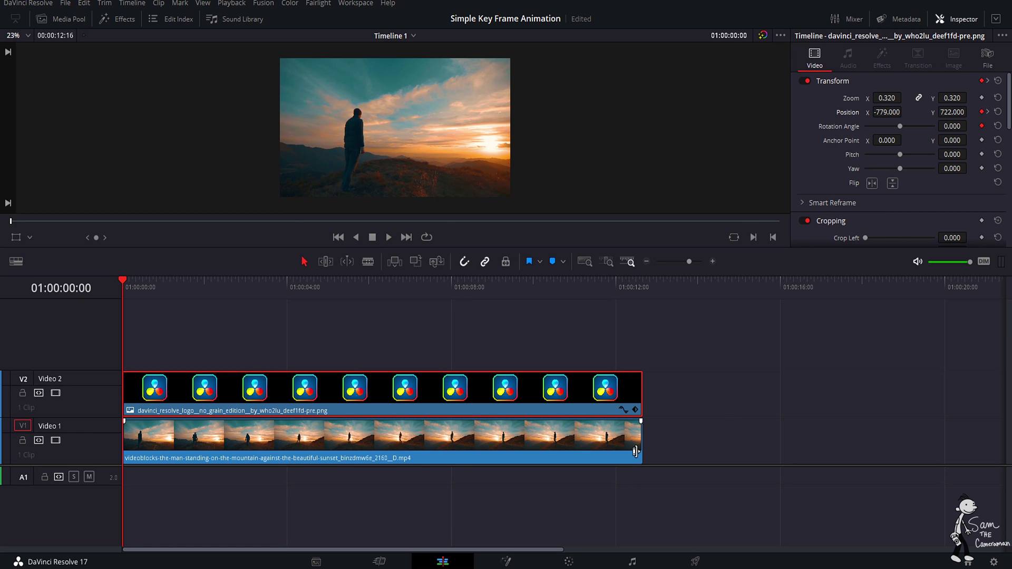
Apply Ease In and Out to six of the logo's Transform keyframes.
click(635, 410)
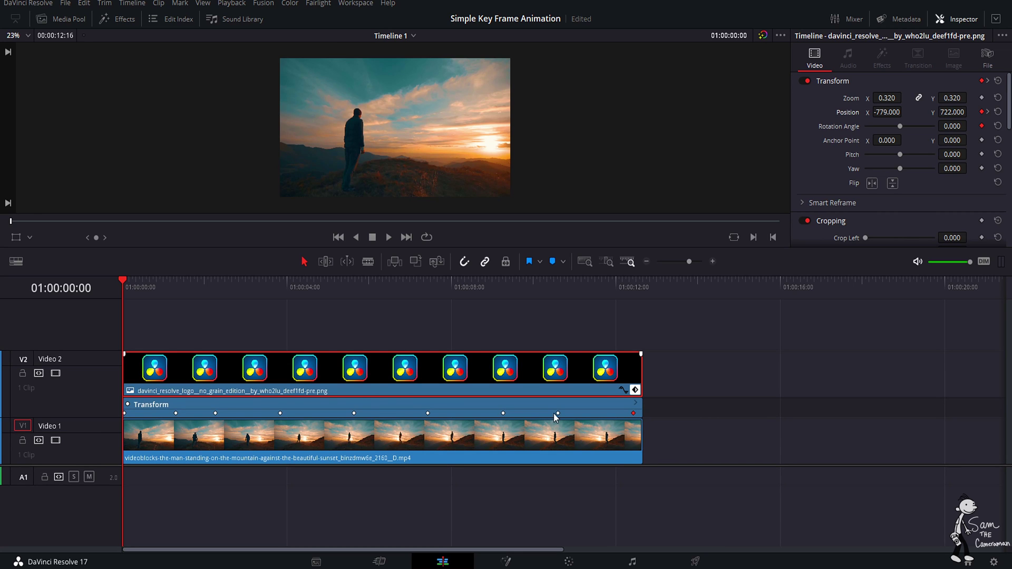
right_click(558, 414)
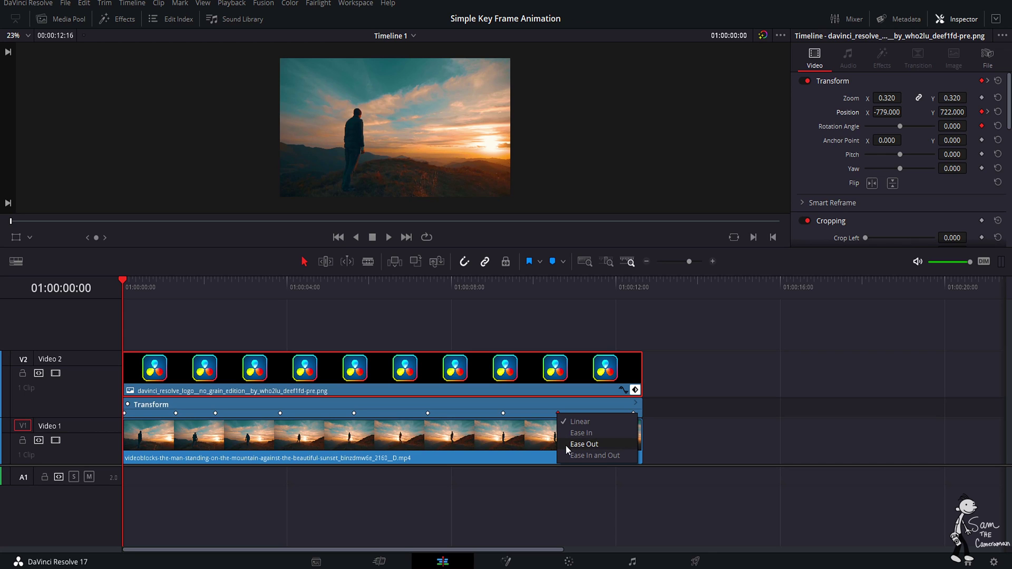
click(567, 457)
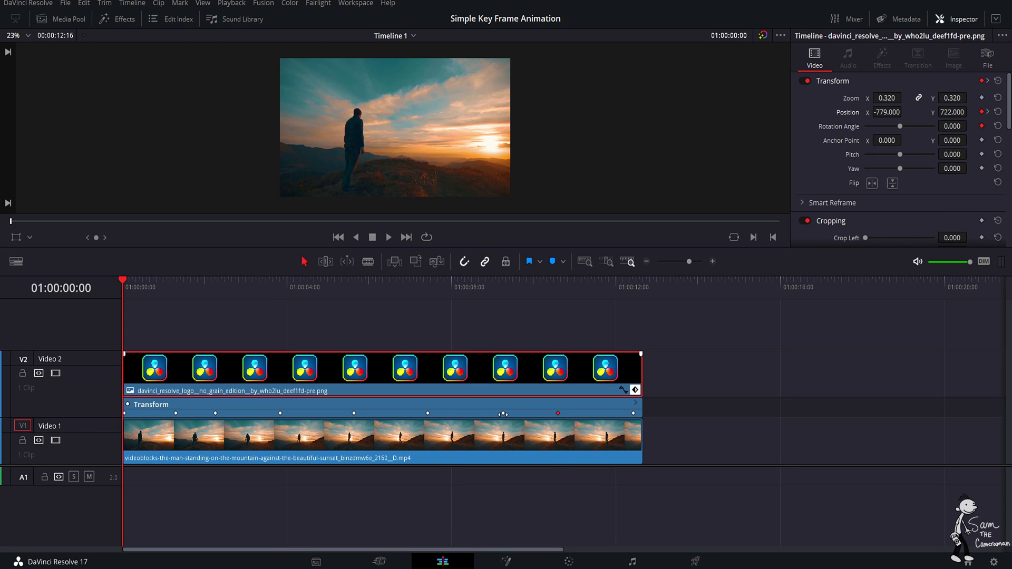
right_click(503, 414)
click(522, 462)
right_click(428, 414)
click(440, 456)
right_click(353, 413)
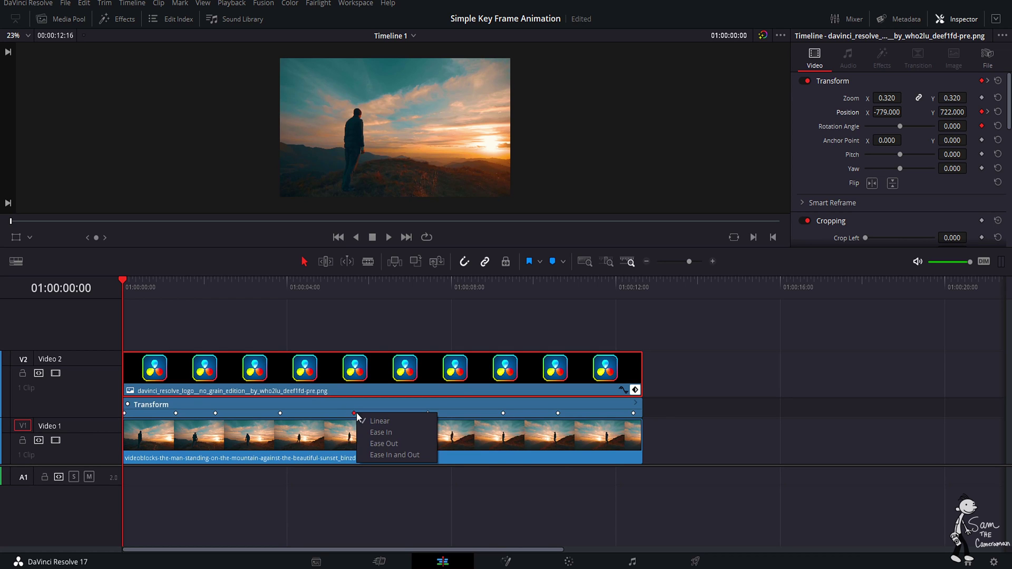
click(373, 456)
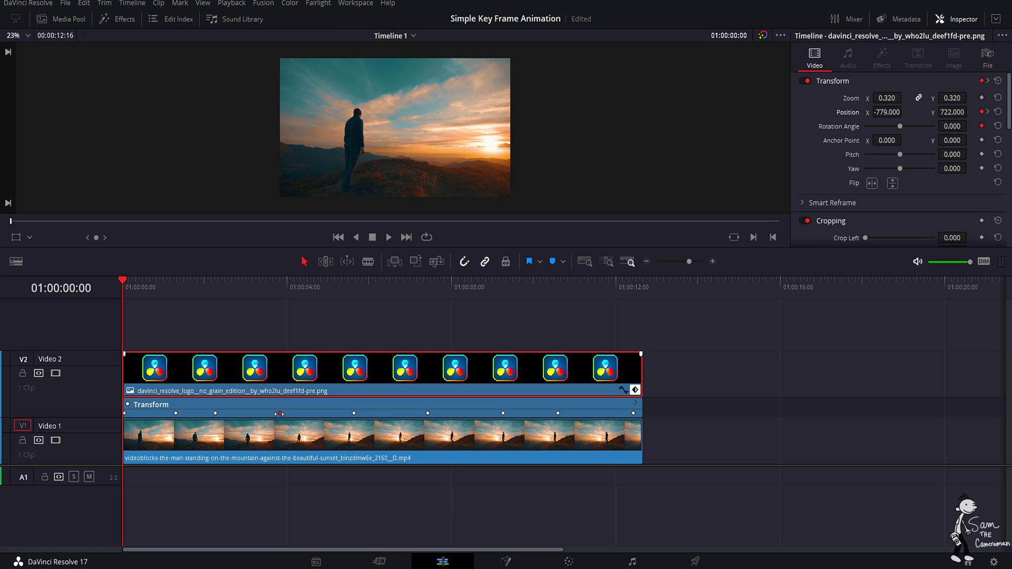
right_click(280, 414)
click(292, 457)
right_click(220, 412)
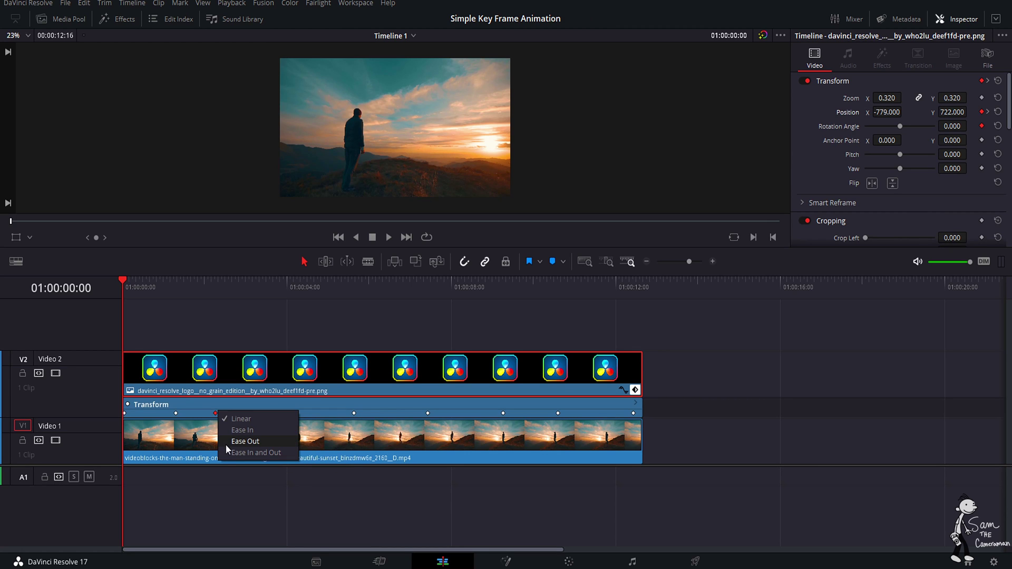
click(230, 453)
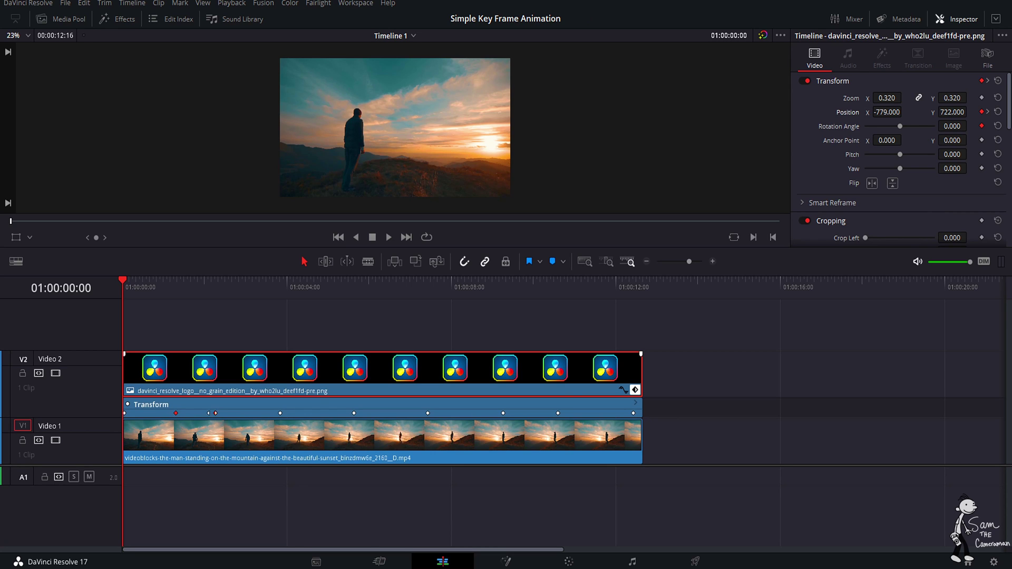
Set the keyframe near the lane start back to Linear easing.
click(220, 415)
right_click(175, 414)
click(198, 458)
right_click(126, 414)
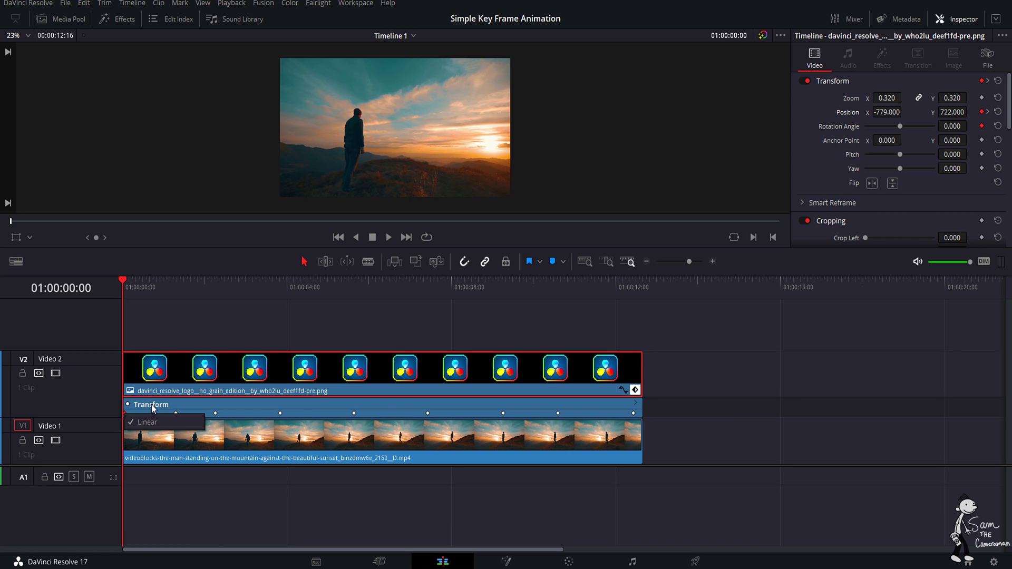
click(176, 413)
Retime the second, a late and the first Transform keyframe, then play the animation from the start.
drag(175, 413, 445, 413)
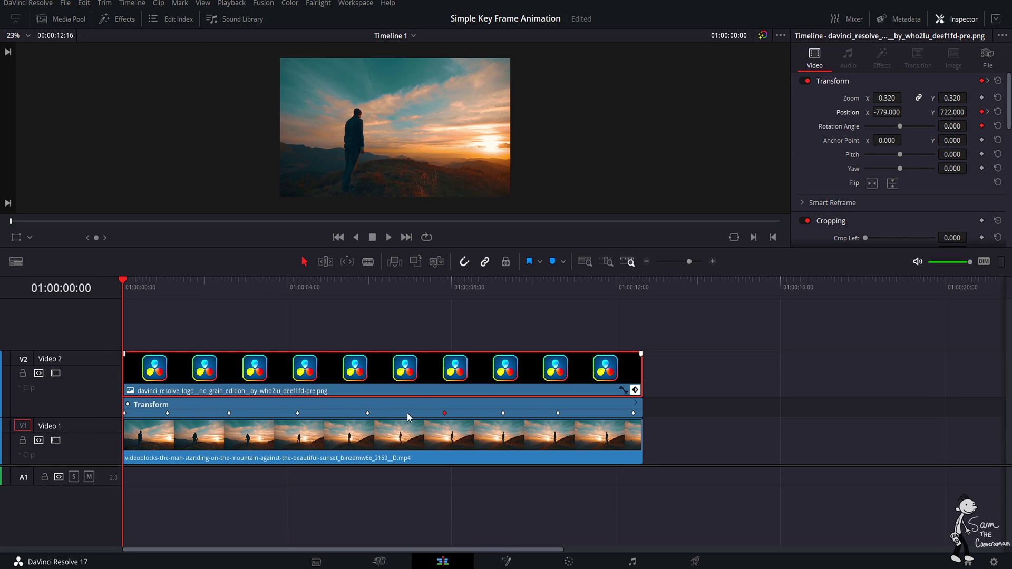
drag(558, 413, 575, 413)
drag(167, 413, 172, 413)
key(space)
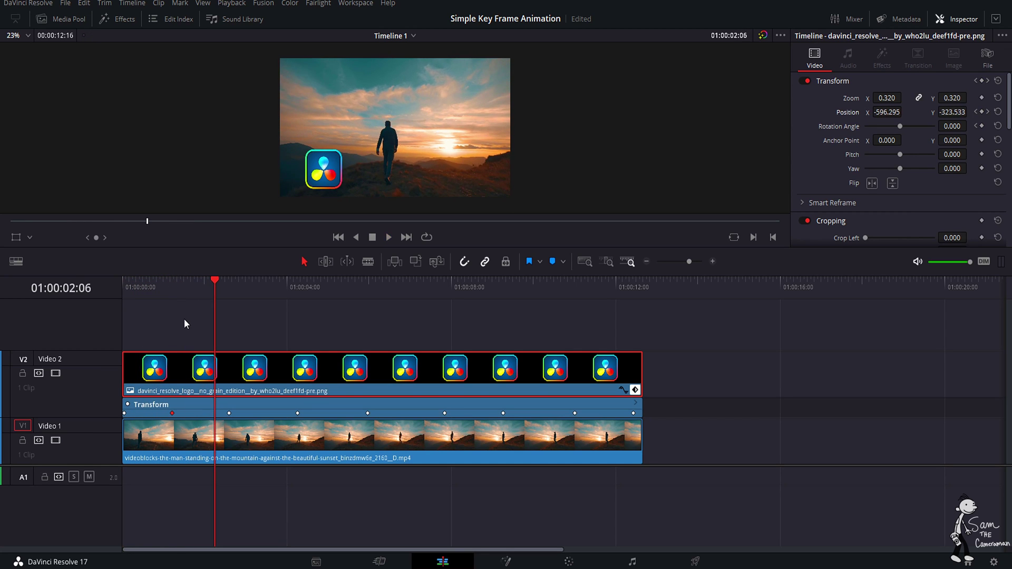
drag(146, 283, 109, 287)
key(space)
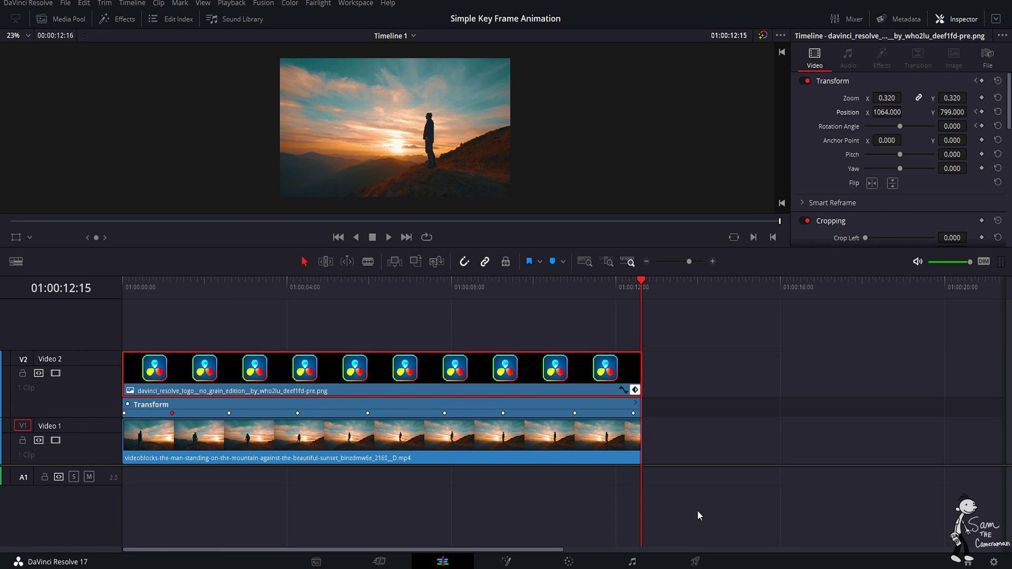
Show the Position Y curve and bend it with a bezier handle at the 4-second keyframe.
click(621, 391)
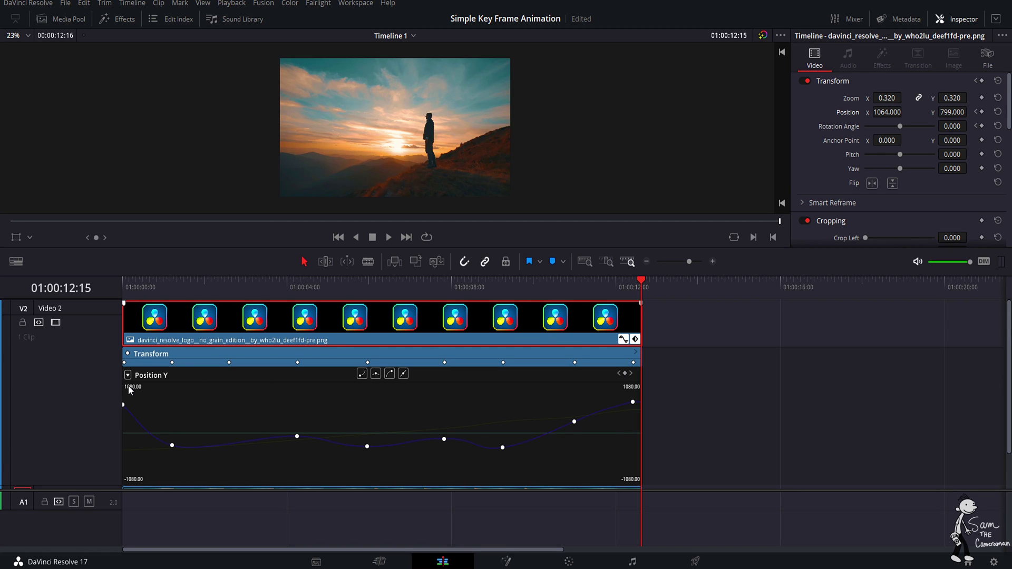
click(128, 375)
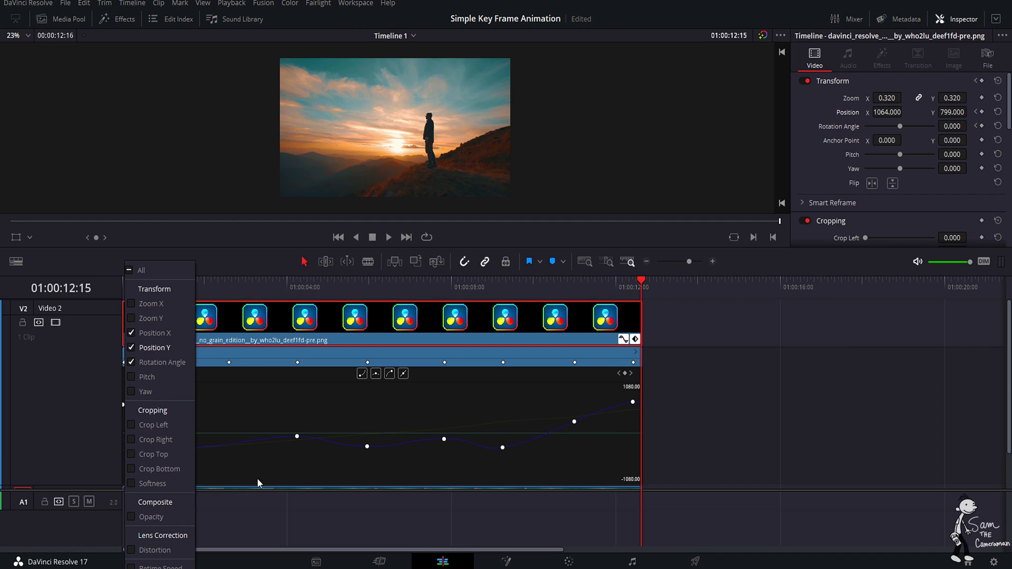
click(385, 415)
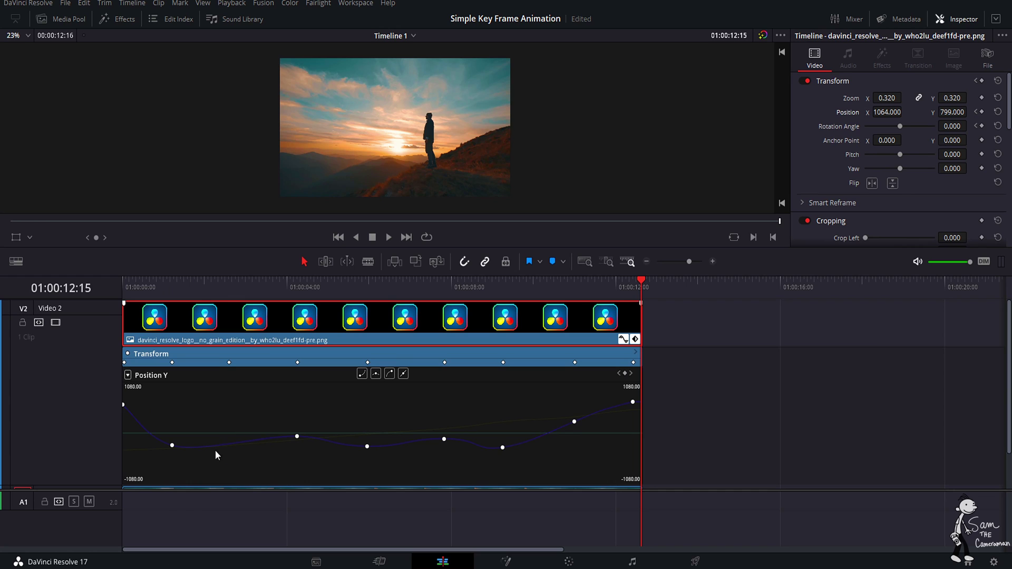
mouse_move(172, 446)
mouse_down()
mouse_move(157, 442)
mouse_move(177, 445)
mouse_up()
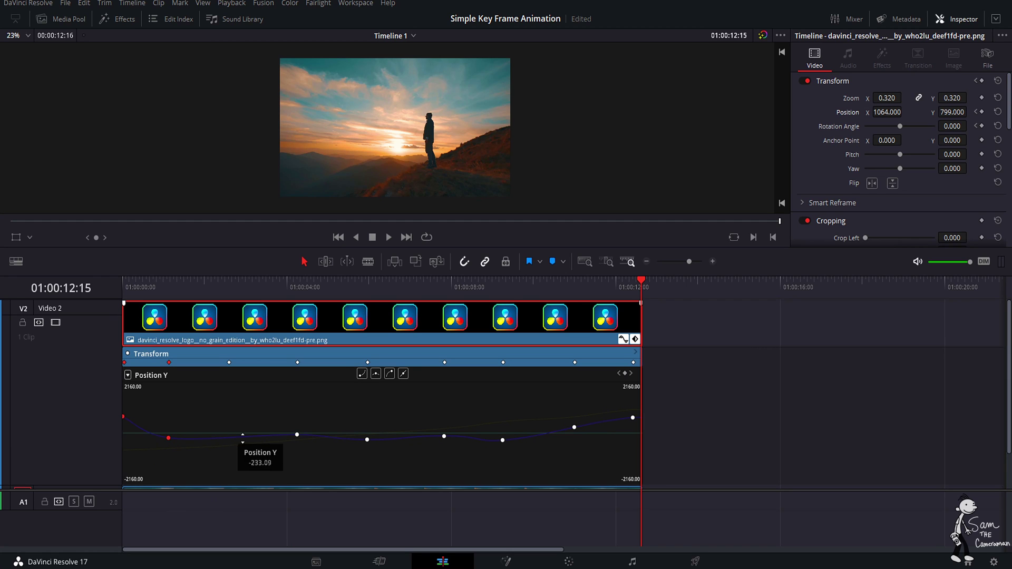
click(298, 434)
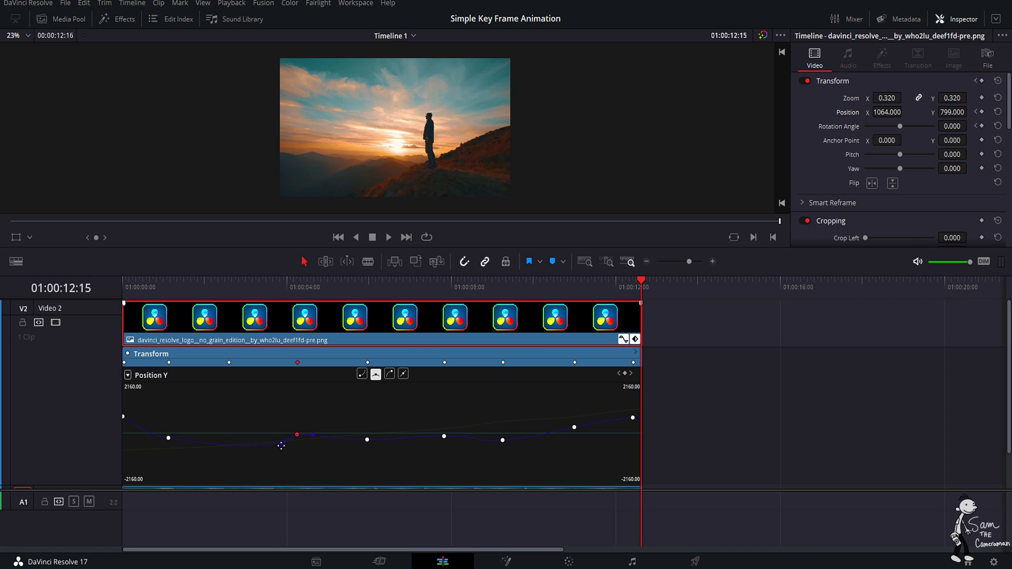
drag(284, 418, 311, 457)
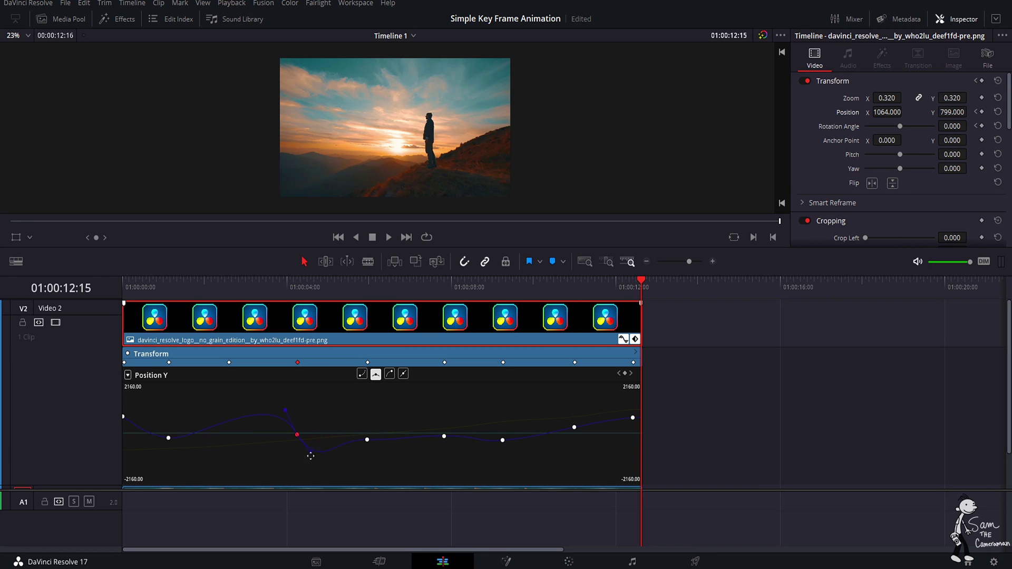
Play to the middle keyframe and bend the Position Y curve into dips on both sides of it.
click(368, 440)
click(126, 282)
key(space)
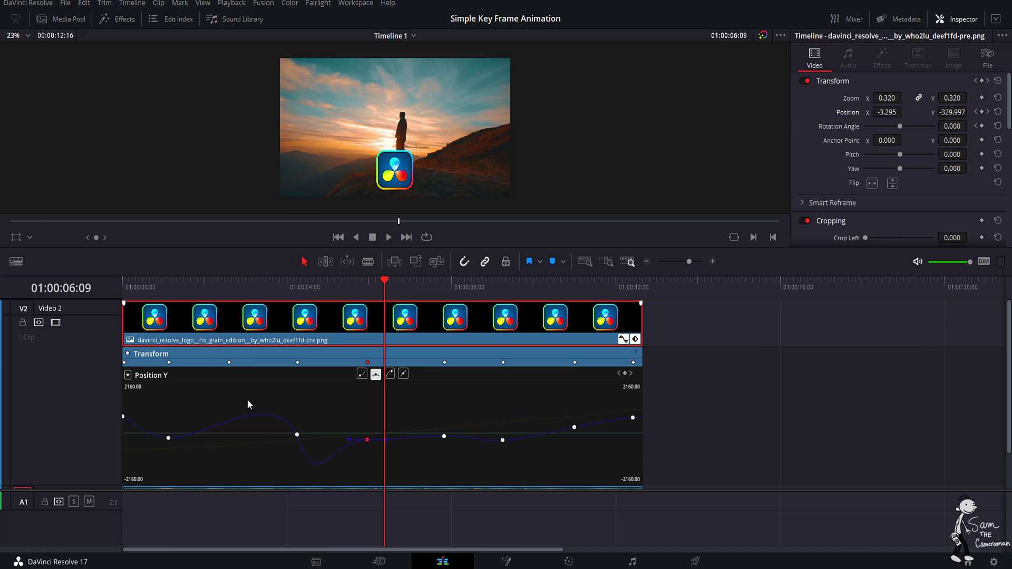
key(space)
key(space)
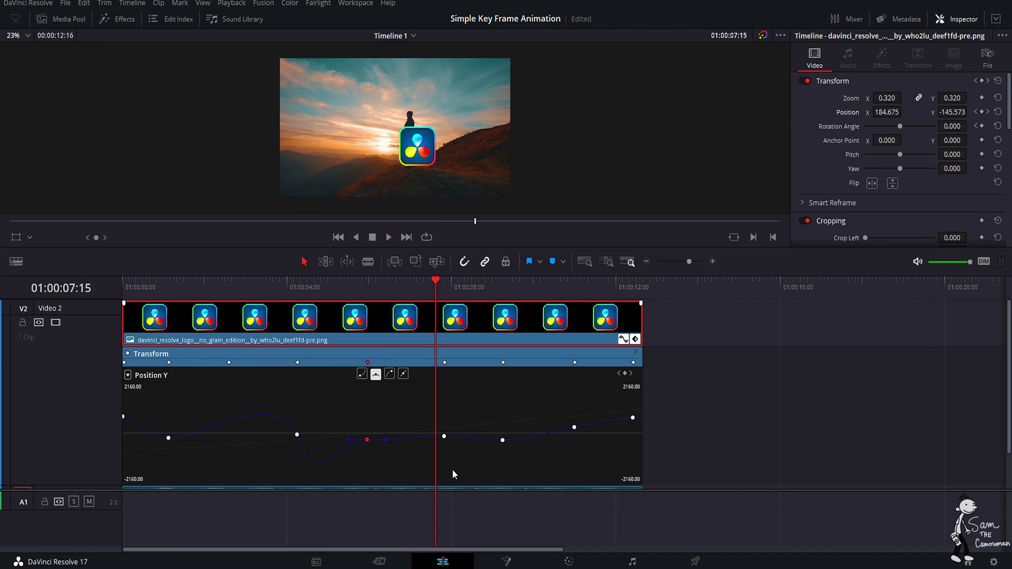
click(444, 437)
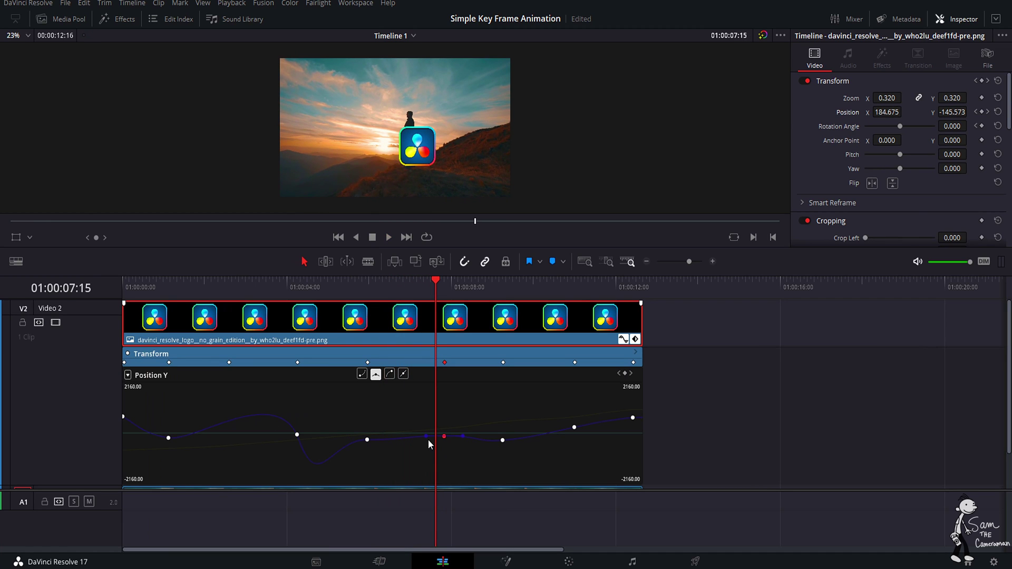
drag(423, 438, 434, 403)
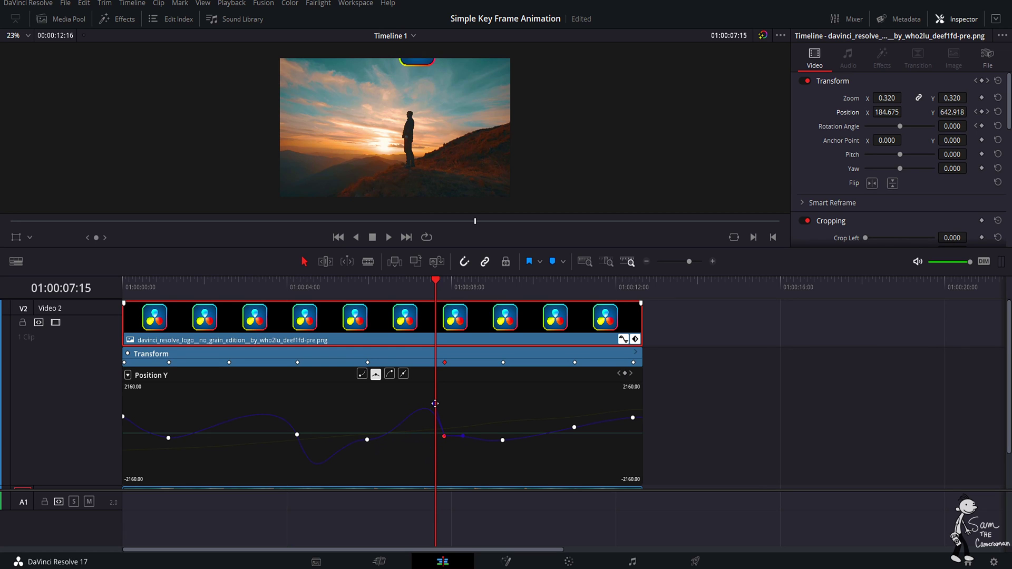
drag(463, 436, 461, 470)
Flatten the curve after the next keyframe, select the last one, and replay from the start.
click(502, 440)
drag(519, 440, 547, 451)
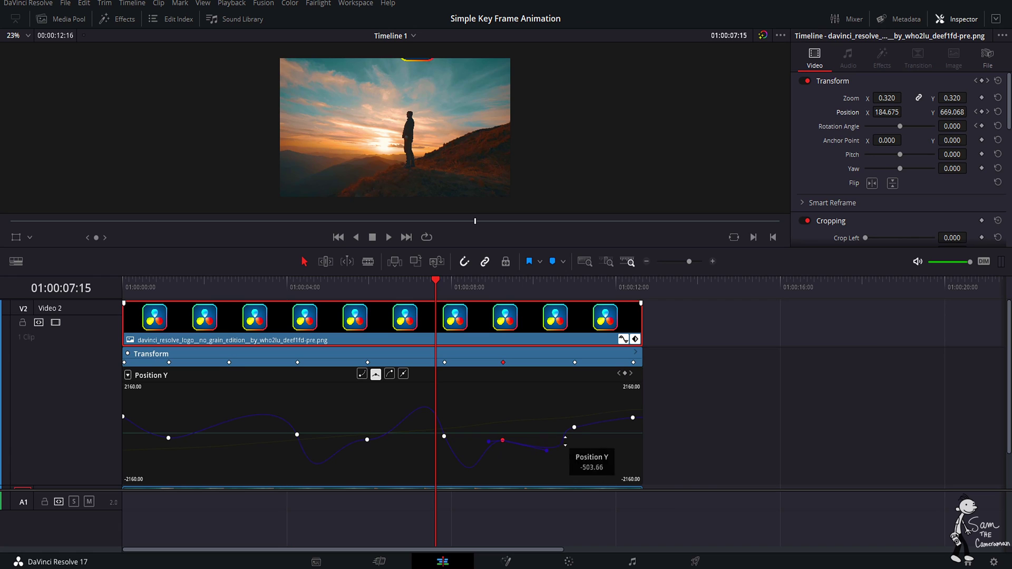
click(575, 427)
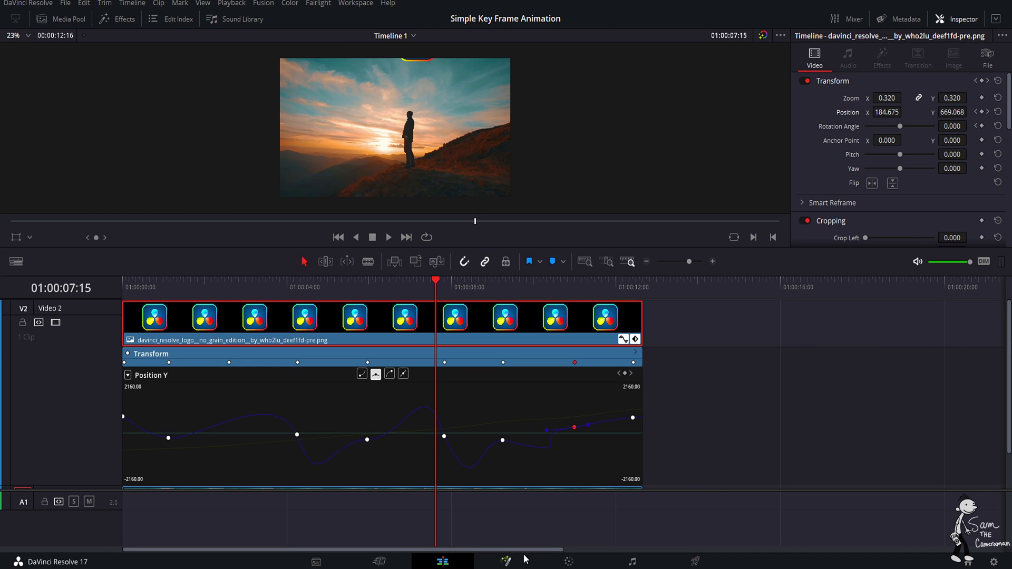
drag(133, 291, 101, 299)
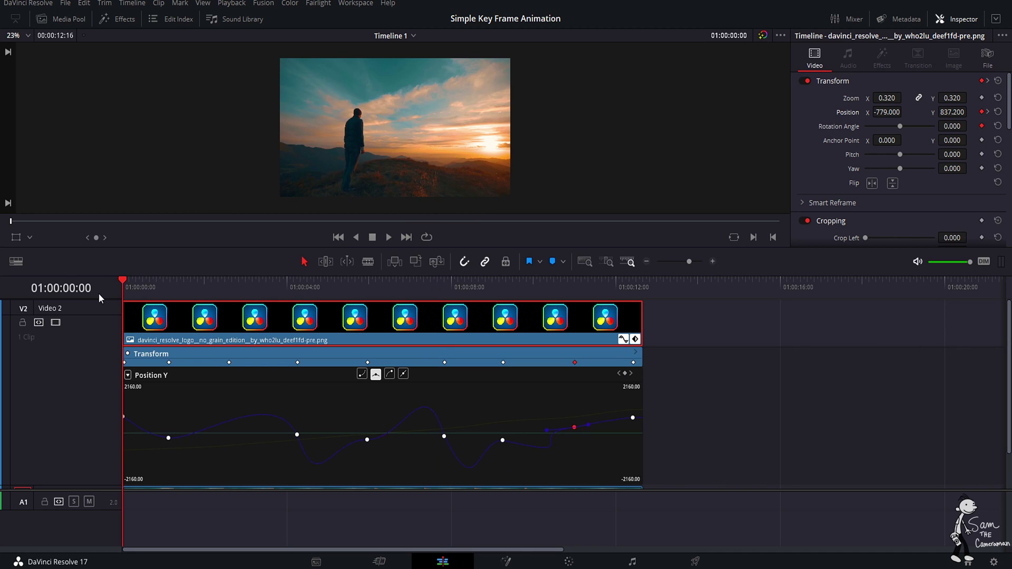
key(space)
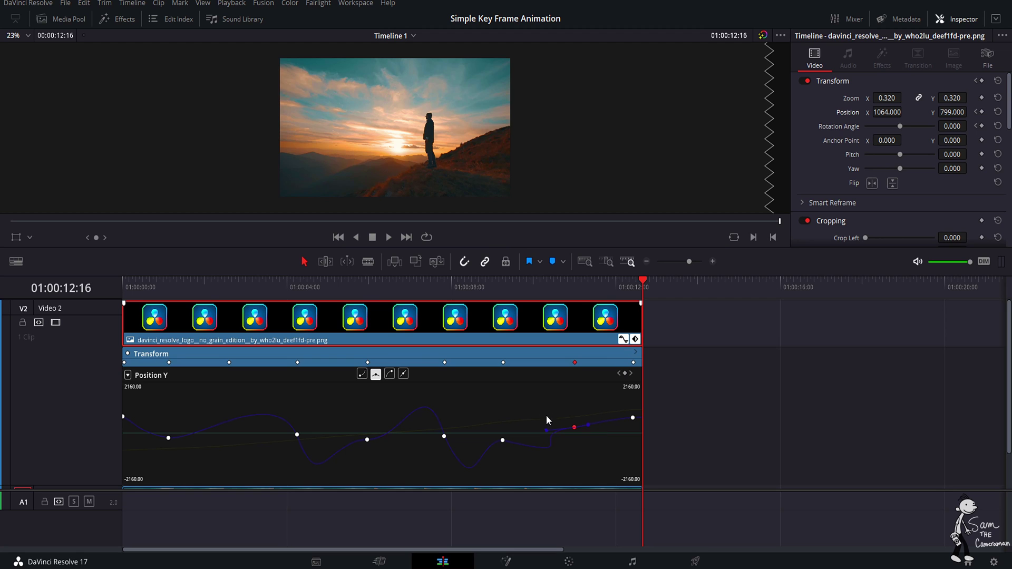
Close the Position Y curve editor and shift one Transform keyframe earlier in time.
click(622, 345)
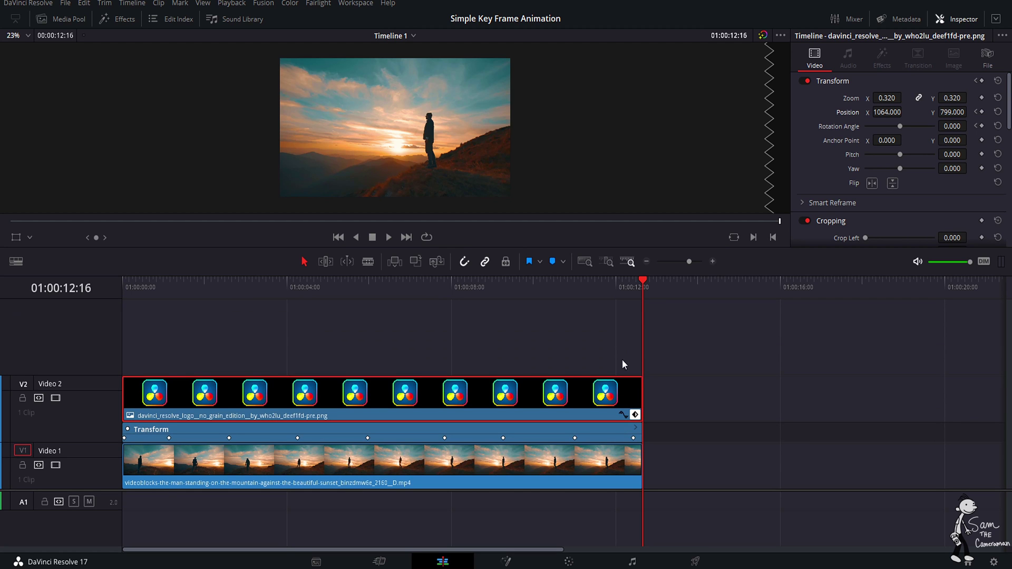
click(635, 415)
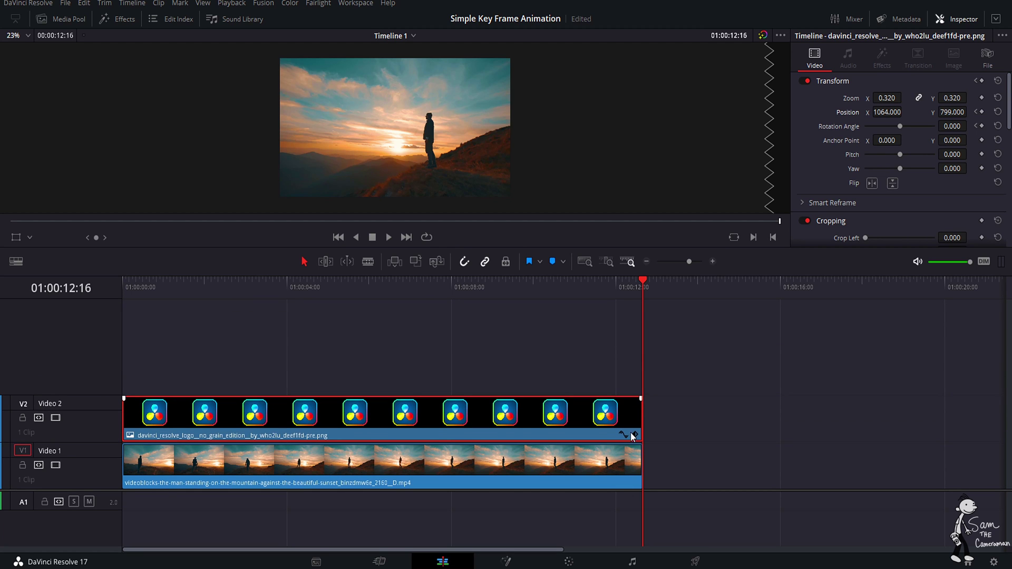
click(636, 438)
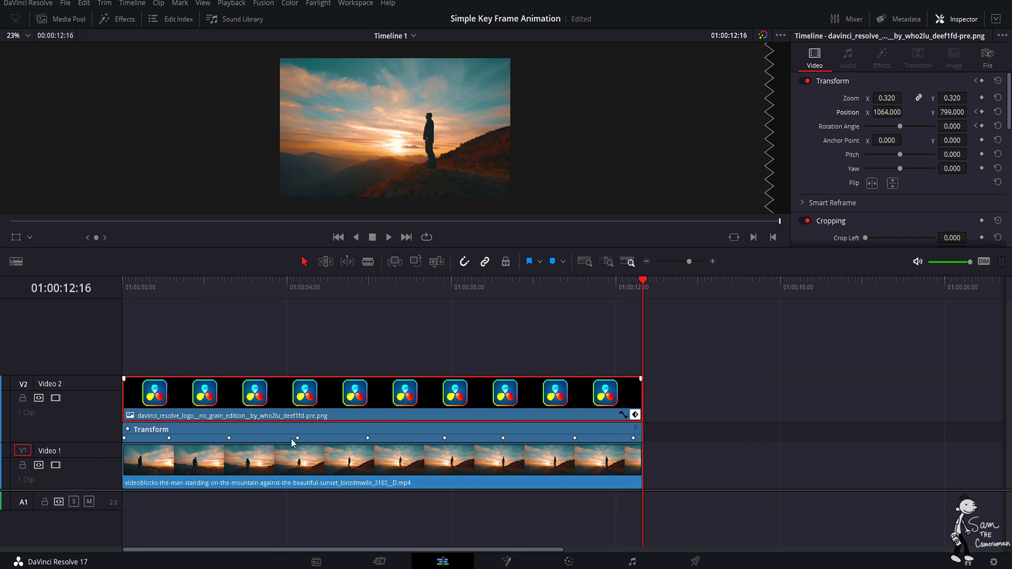
drag(297, 438, 253, 438)
Preview the zigzag logo animation from the beginning, then save the project.
key(Home)
key(space)
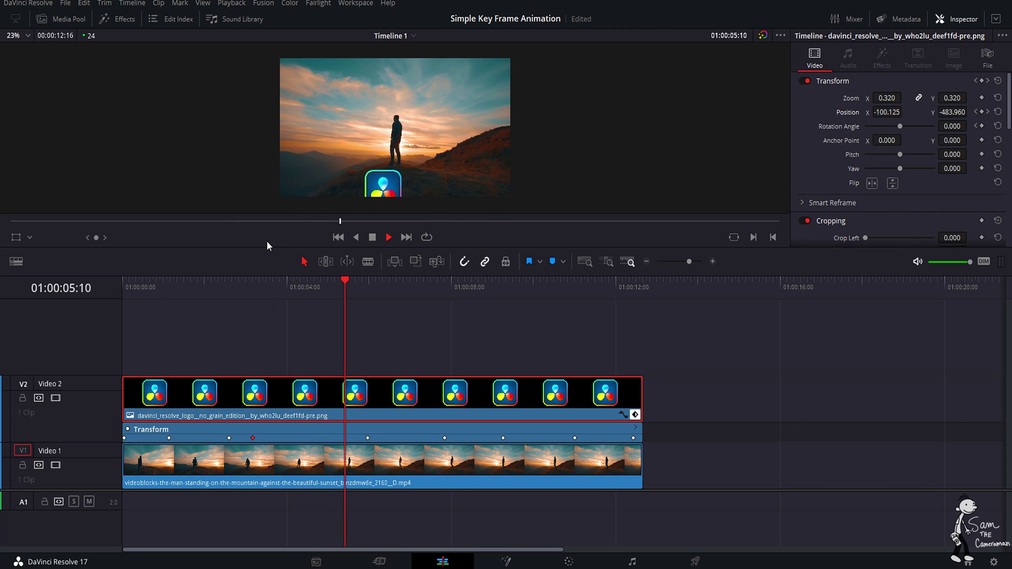
key(space)
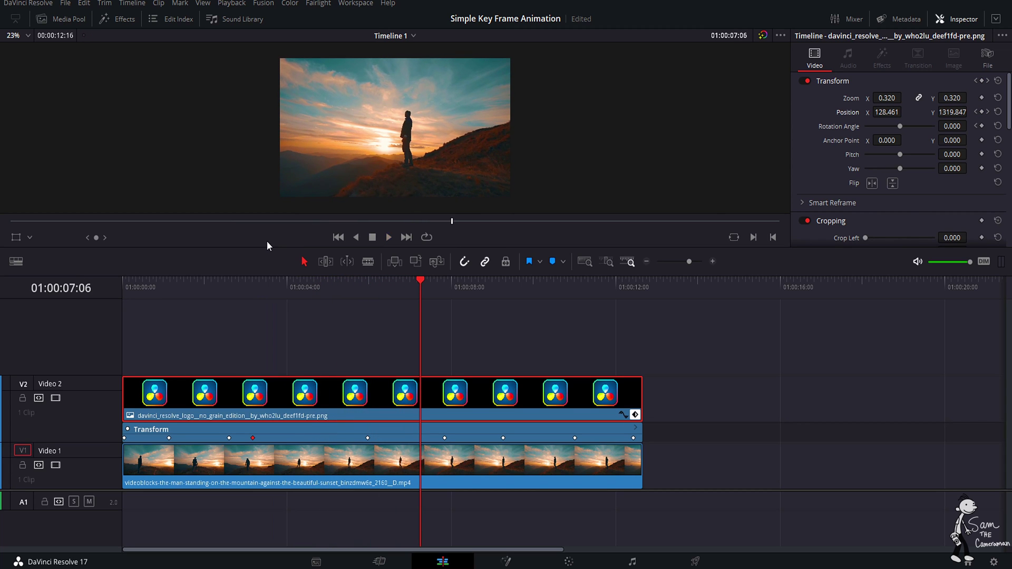
key(ctrl+s)
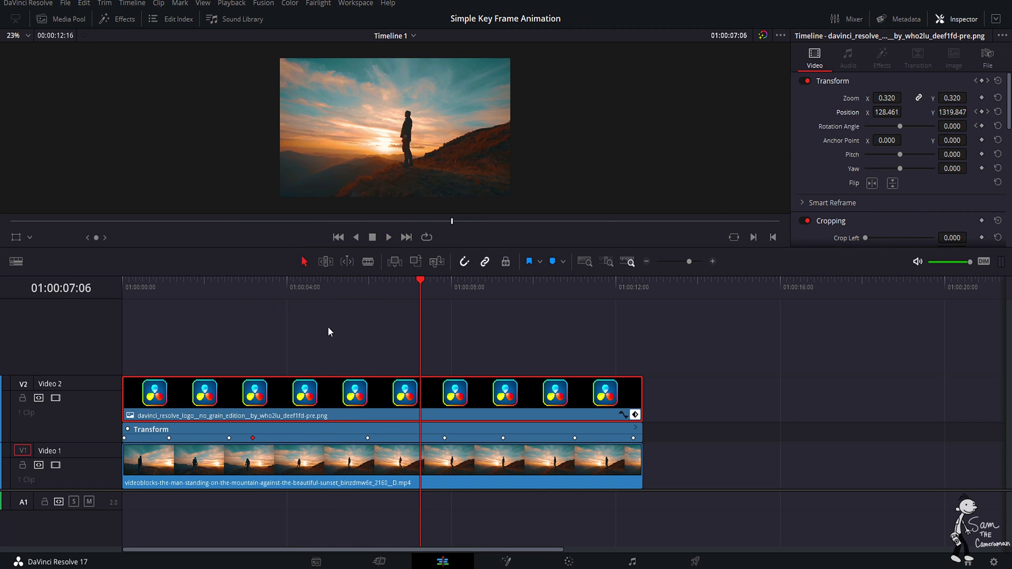